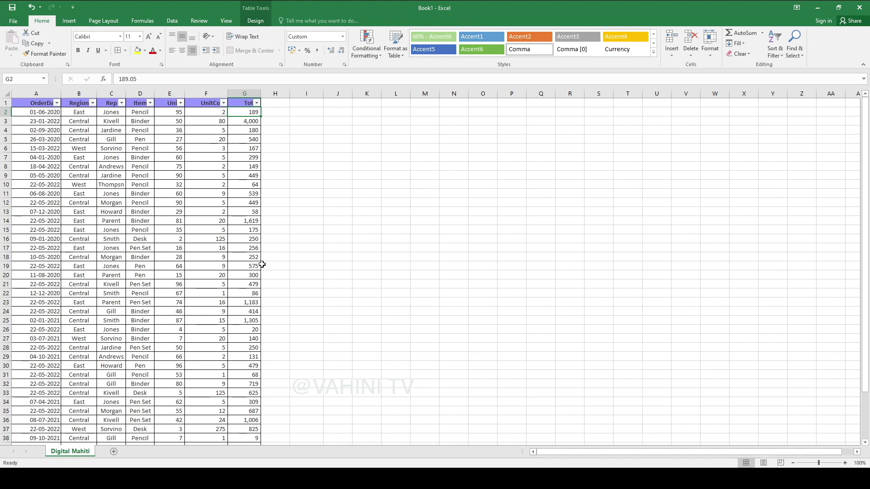
Select the sales table from the OrderDate header in A1 across to the Total column at the last row.
{"action": "key", "text": "ctrl+Down"}
{"action": "key", "text": "ctrl+Up"}
{"action": "key", "text": "ctrl+Down"}
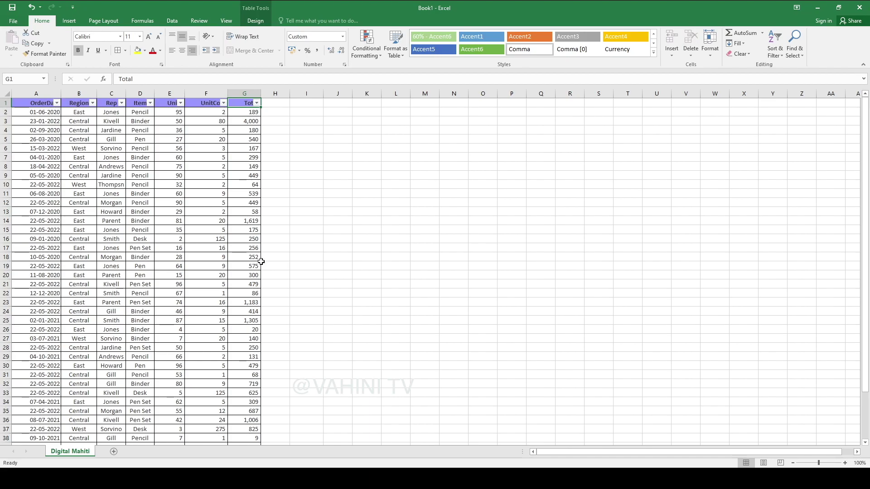
{"action": "key", "text": "ctrl+Up"}
{"action": "left_click_drag", "start_coordinate": [36, 103], "coordinate": [199, 298]}
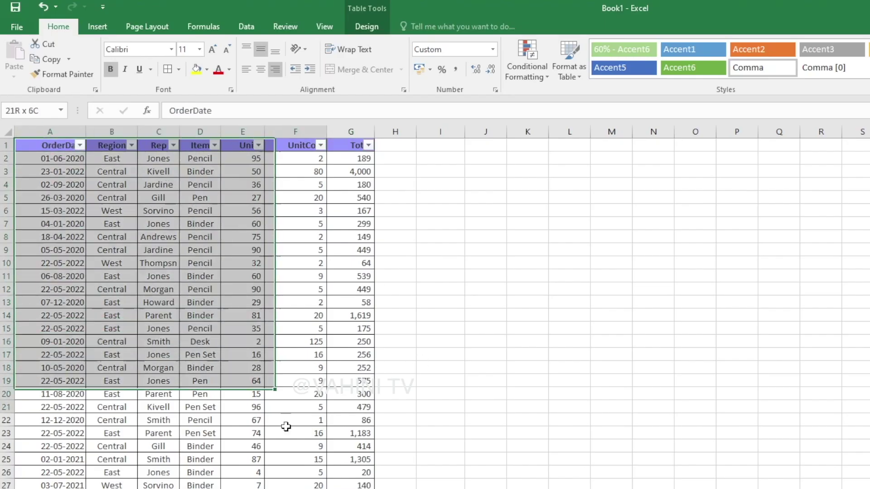
{"action": "left_click_drag", "start_coordinate": [286, 426], "coordinate": [358, 488]}
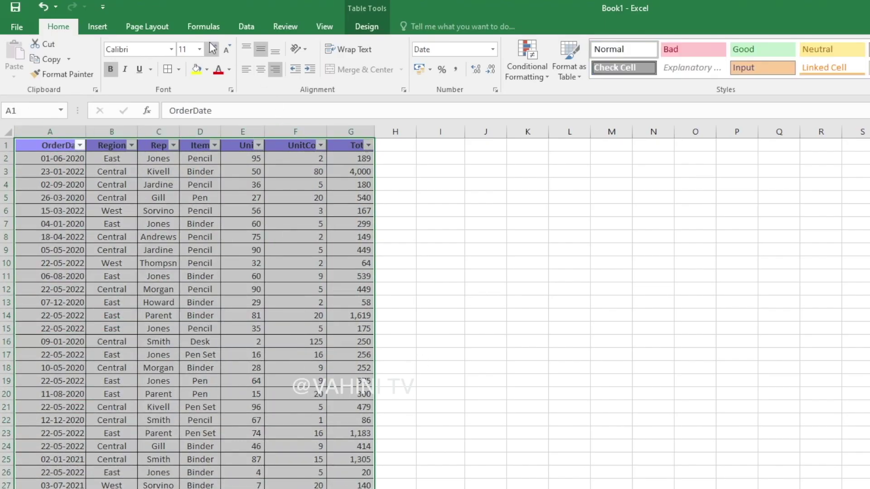
Switch the Data tab Filter off so the header row shows plain column titles without dropdown arrows.
{"action": "left_click", "coordinate": [248, 29]}
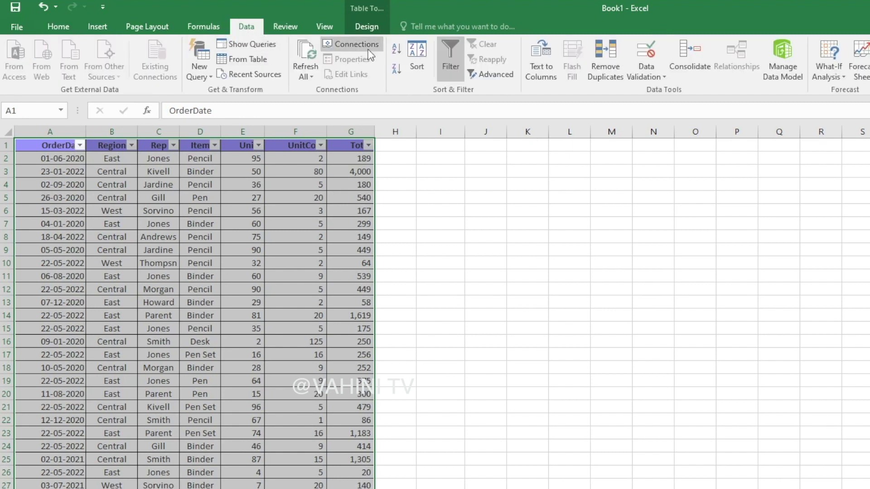
{"action": "left_click", "coordinate": [461, 63]}
{"action": "left_click", "coordinate": [461, 63]}
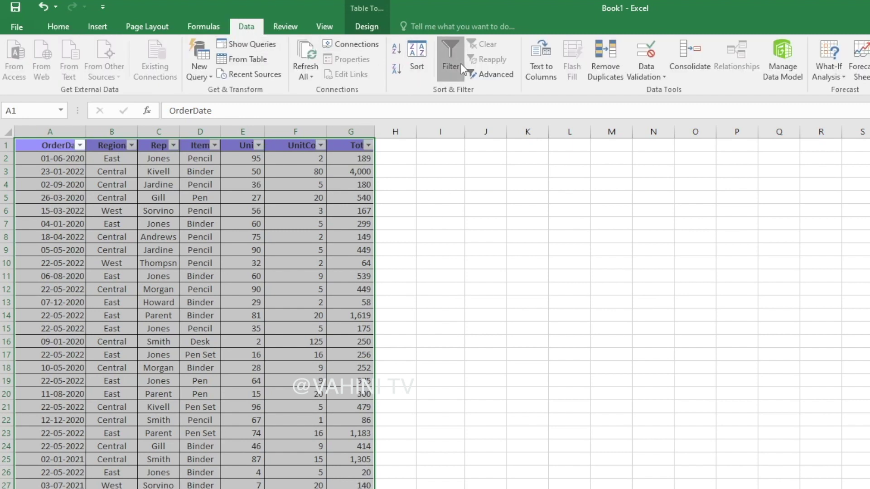
{"action": "left_click", "coordinate": [461, 63]}
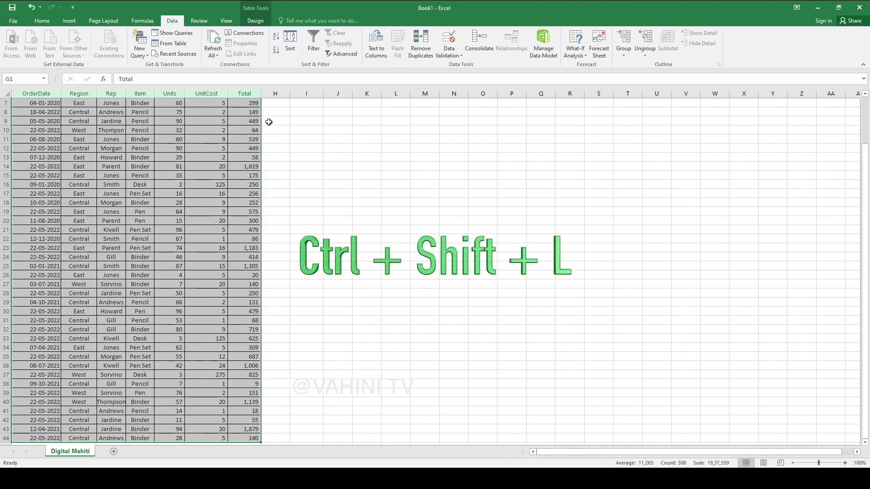
{"action": "key", "text": "ctrl+shift+l"}
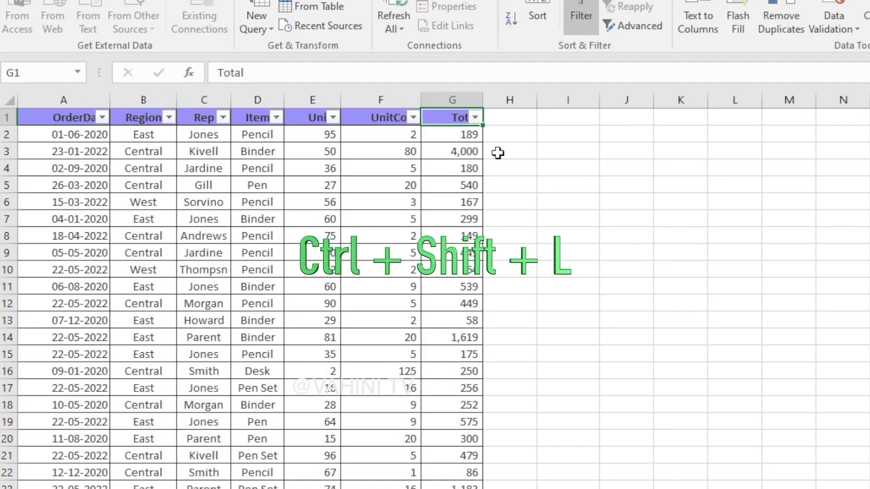
{"action": "key", "text": "ctrl+shift+l"}
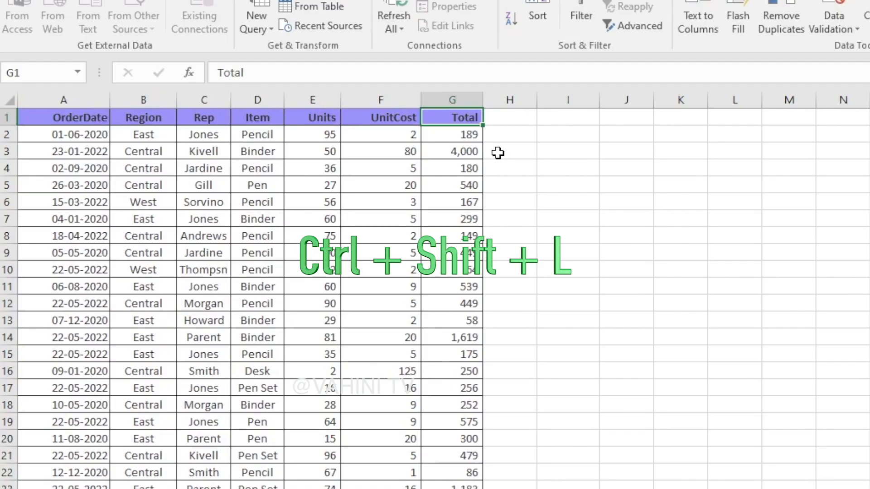
{"action": "key", "text": "ctrl+shift+l"}
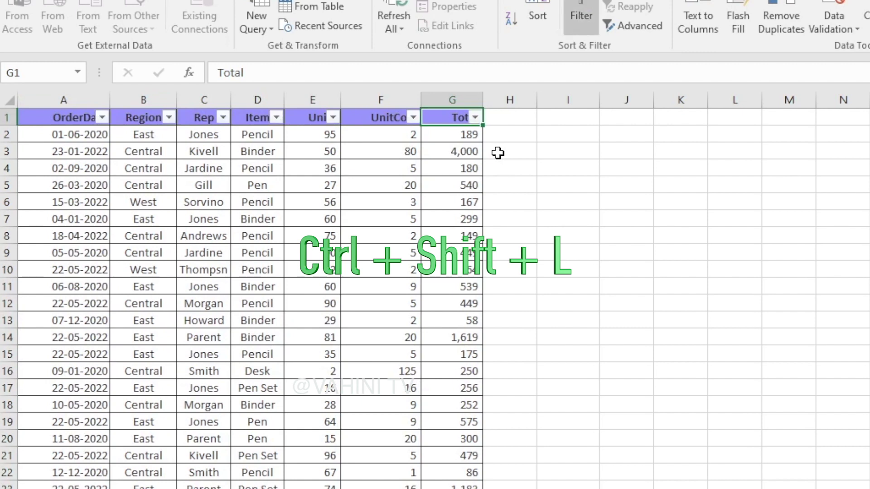
{"action": "key", "text": "ctrl+shift+l"}
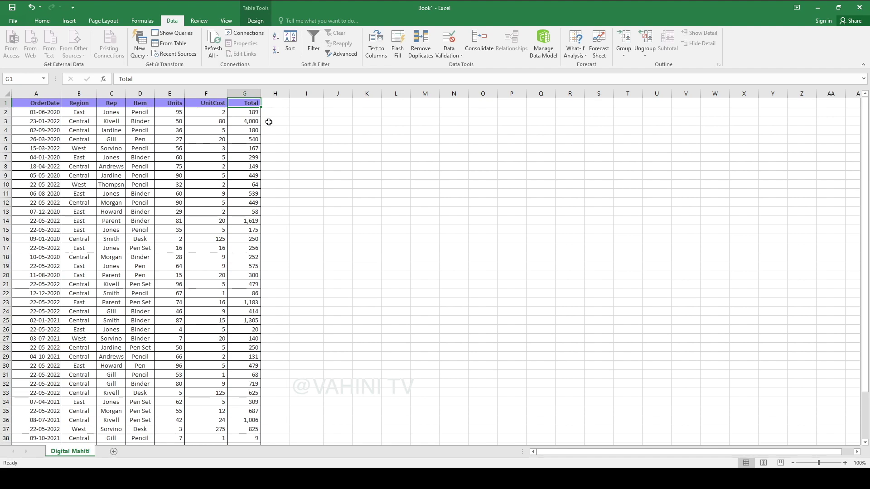
{"action": "key", "text": "Left"}
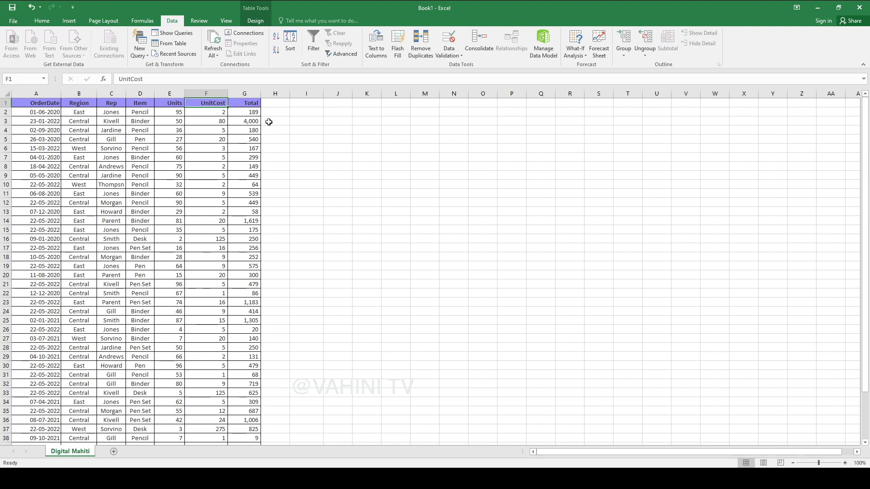
{"action": "key", "text": "ctrl+shift+Down"}
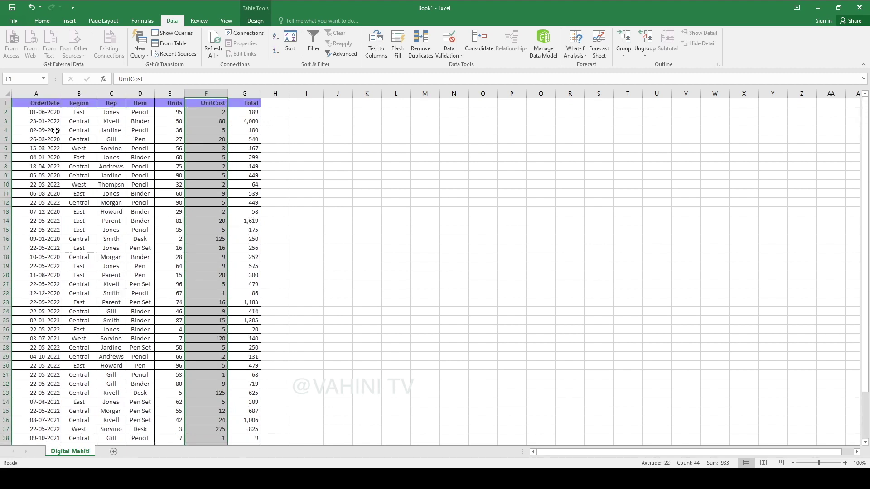
{"action": "left_click", "coordinate": [30, 112]}
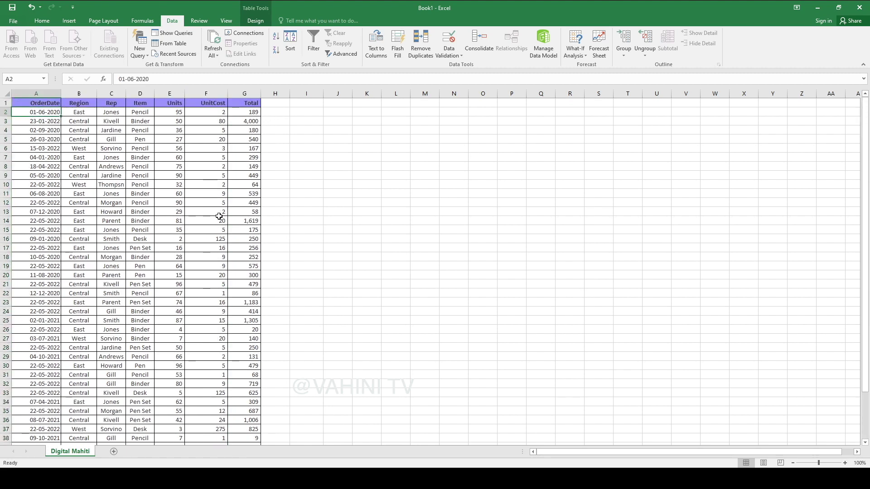
{"action": "key", "text": "Down"}
{"action": "key", "text": "Down"}
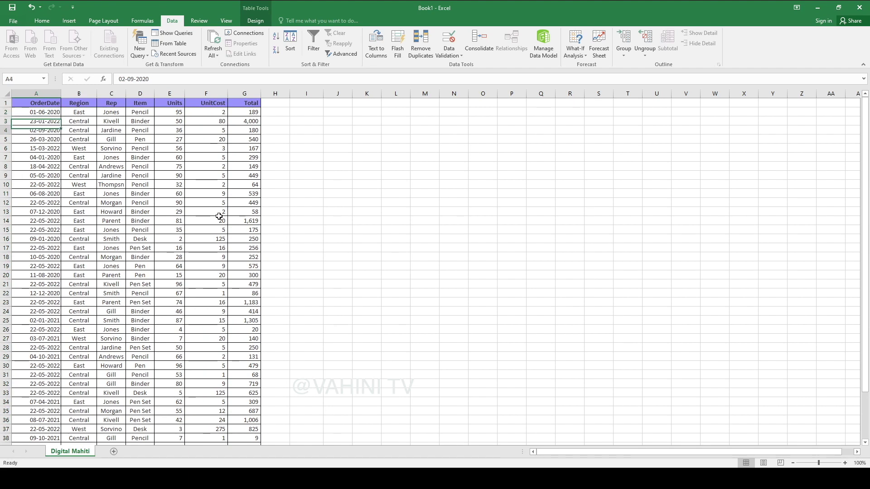
{"action": "key", "text": "Down"}
{"action": "key", "text": "Down"}
{"action": "key", "text": "Down"}
{"action": "key", "text": "Down"}
{"action": "key", "text": "Down"}
{"action": "key", "text": "Down"}
{"action": "key", "text": "Down"}
{"action": "key", "text": "Down"}
{"action": "key", "text": "Down"}
{"action": "key", "text": "Down"}
{"action": "key", "text": "Down"}
{"action": "key", "text": "Down"}
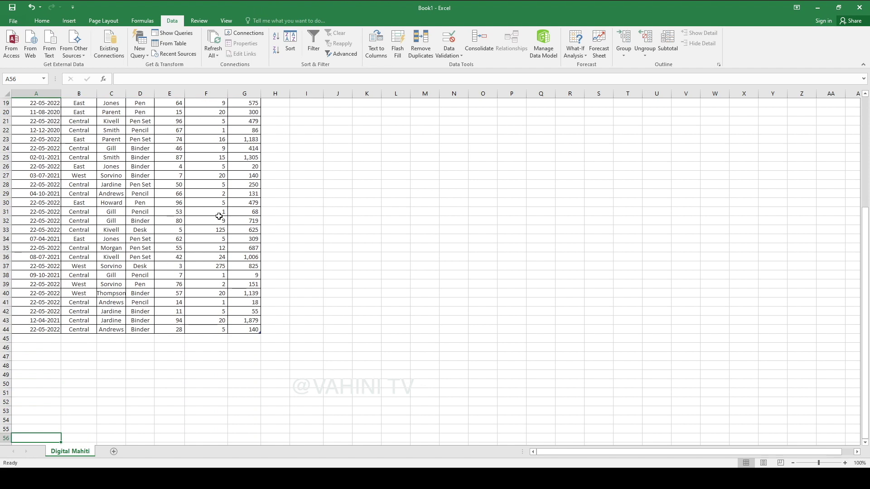
{"action": "scroll", "coordinate": [142, 298], "scroll_direction": "up", "scroll_amount": 4}
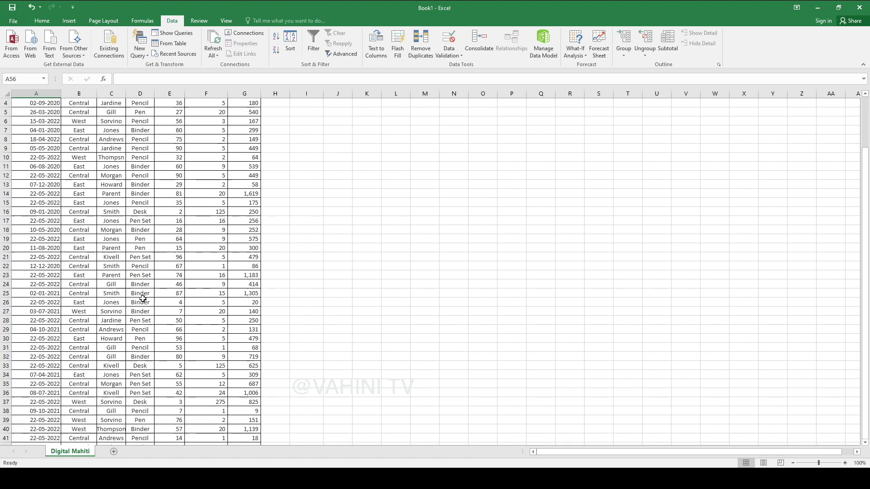
{"action": "scroll", "coordinate": [143, 298], "scroll_direction": "up", "scroll_amount": 2}
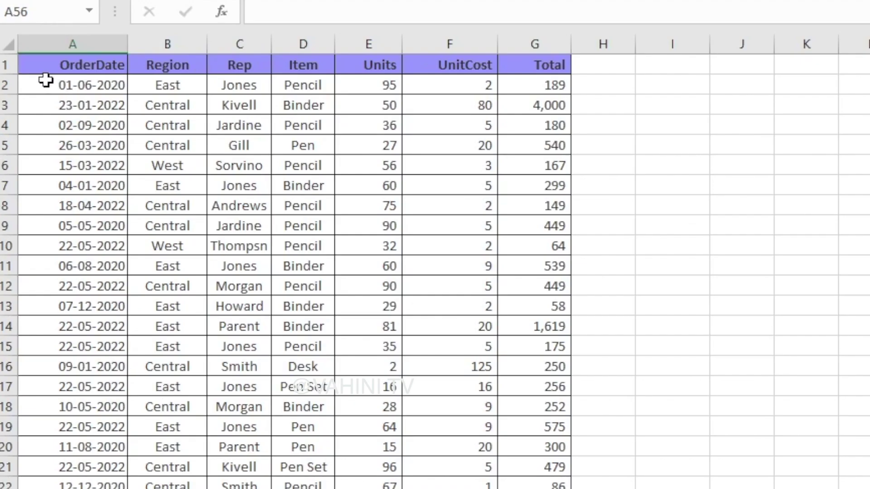
{"action": "left_click", "coordinate": [45, 82]}
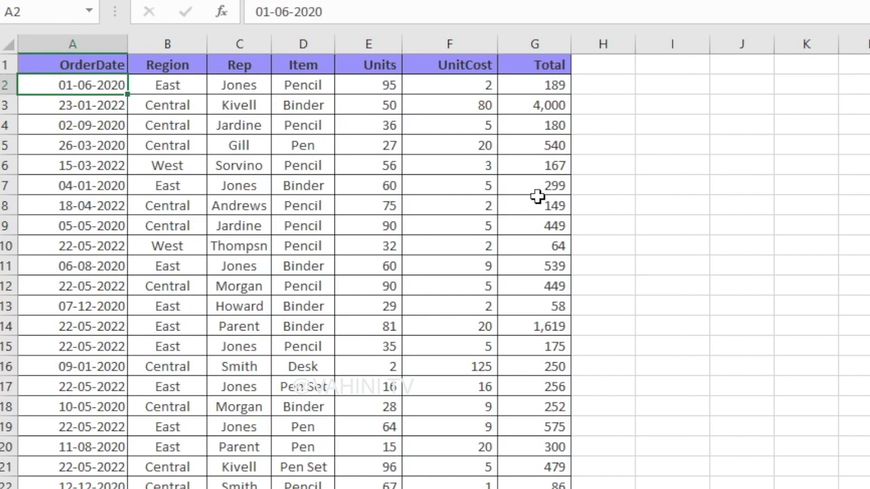
{"action": "key", "text": "Right"}
{"action": "key", "text": "Right"}
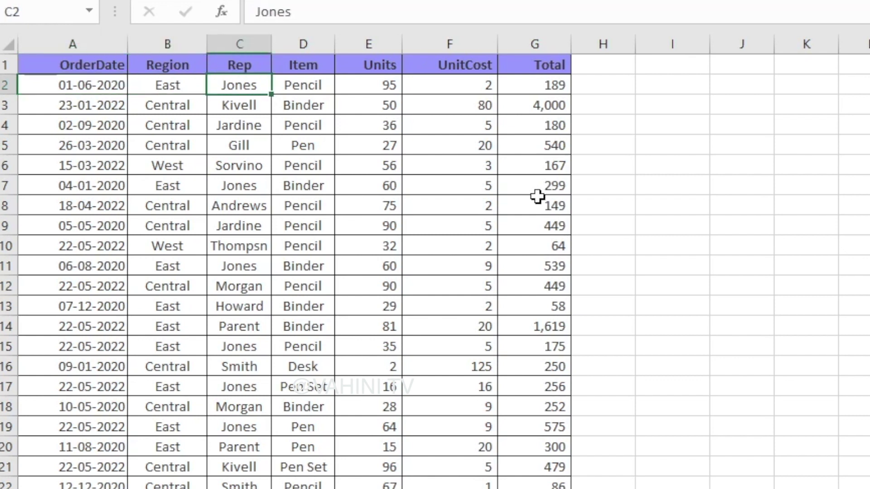
{"action": "key", "text": "Right"}
{"action": "key", "text": "Right"}
{"action": "key", "text": "Right"}
{"action": "key", "text": "Left"}
{"action": "key", "text": "Left"}
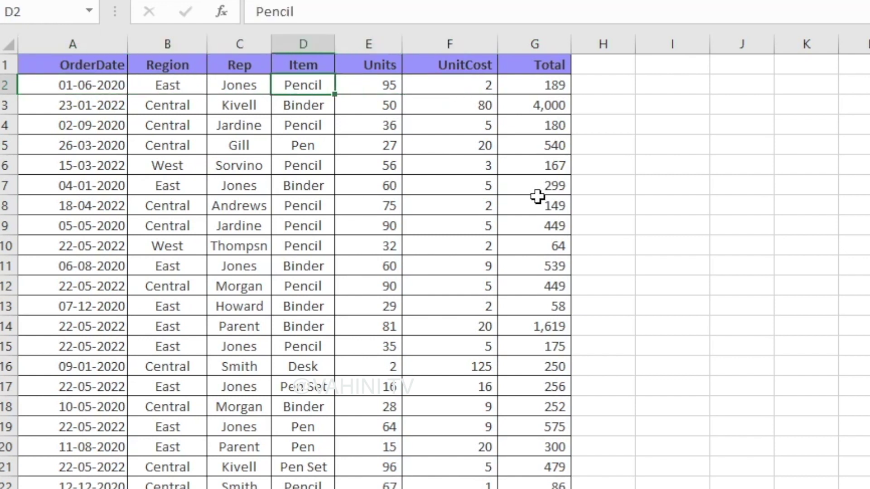
{"action": "key", "text": "Left"}
{"action": "key", "text": "Left"}
{"action": "key", "text": "Left"}
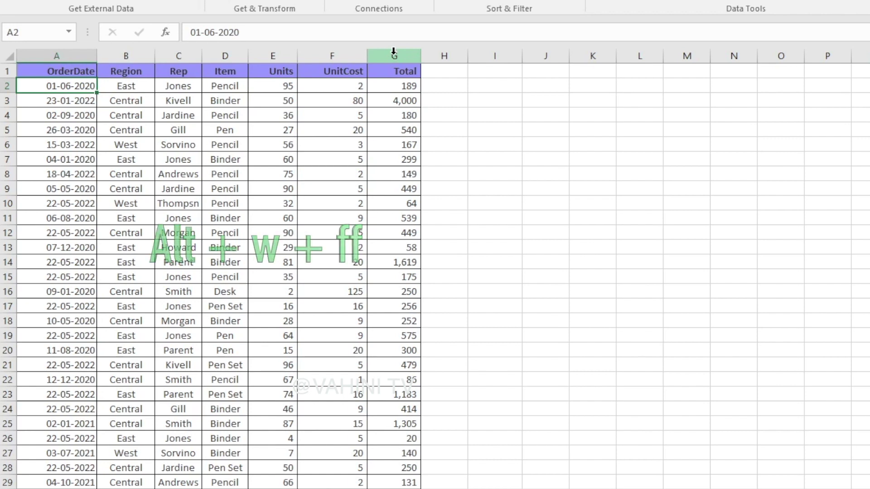
Freeze the top row with Alt+W, F and scroll the data rows to check it.
{"action": "key", "text": "alt+w"}
{"action": "key", "text": "f"}
{"action": "key", "text": "f"}
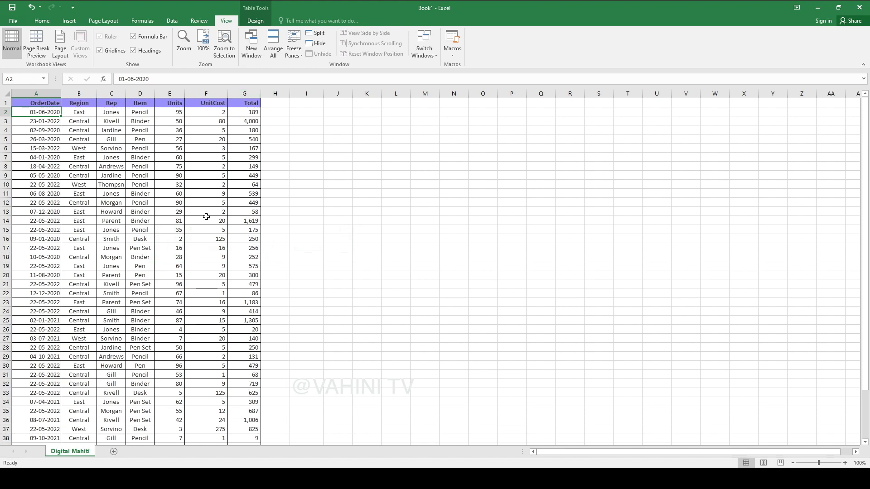
{"action": "scroll", "coordinate": [204, 217], "scroll_direction": "down", "scroll_amount": 2}
{"action": "scroll", "coordinate": [203, 221], "scroll_direction": "down", "scroll_amount": 2}
{"action": "scroll", "coordinate": [199, 233], "scroll_direction": "down", "scroll_amount": 4}
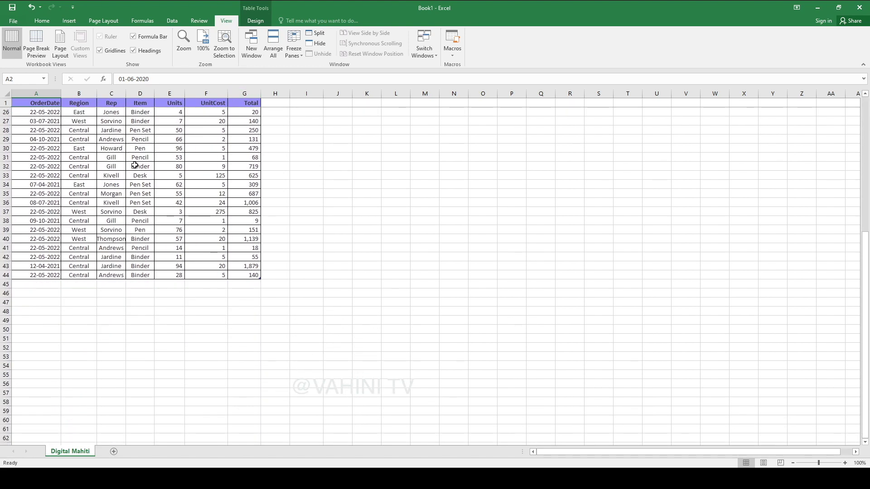
{"action": "scroll", "coordinate": [136, 172], "scroll_direction": "up", "scroll_amount": 1}
{"action": "scroll", "coordinate": [138, 181], "scroll_direction": "up", "scroll_amount": 7}
{"action": "scroll", "coordinate": [138, 180], "scroll_direction": "down", "scroll_amount": 3}
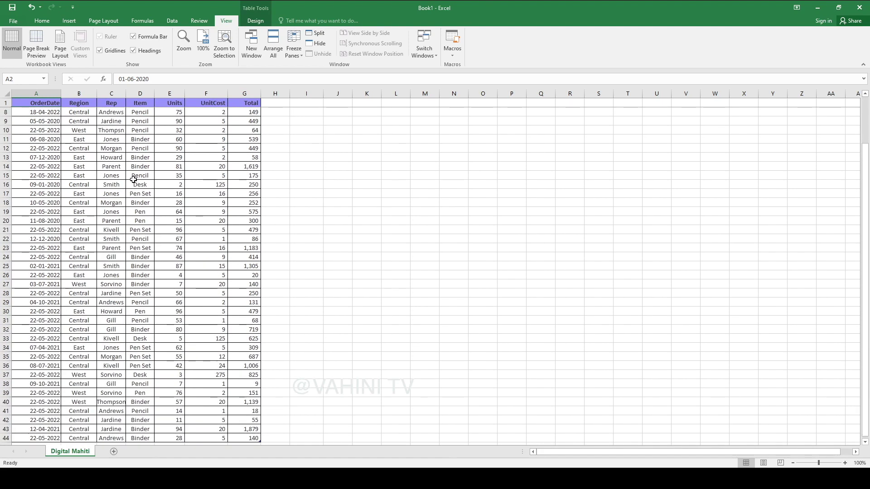
{"action": "scroll", "coordinate": [134, 179], "scroll_direction": "down", "scroll_amount": 2}
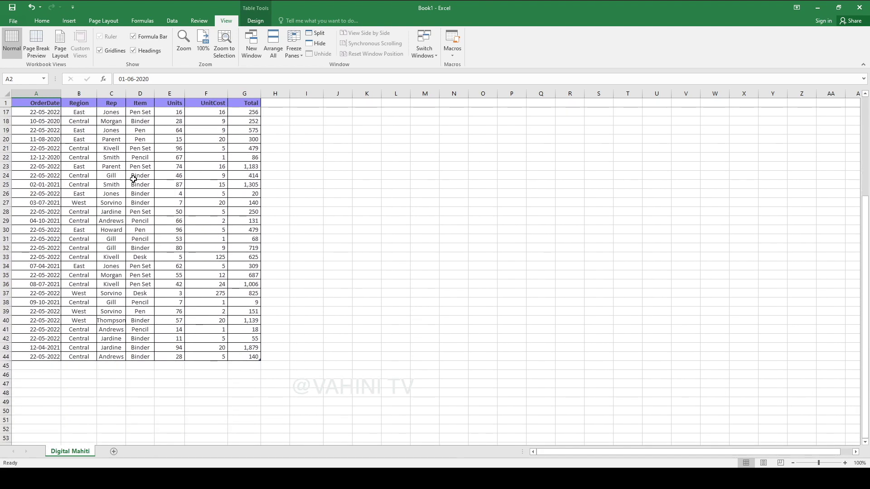
Reapply the header-row freeze and scroll down and back up through the sales records.
{"action": "key", "text": "alt+w"}
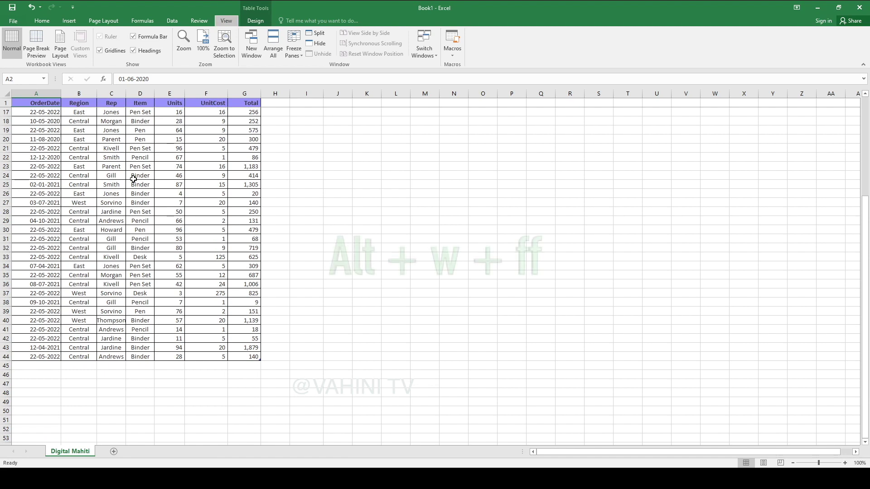
{"action": "key", "text": "f"}
{"action": "key", "text": "f"}
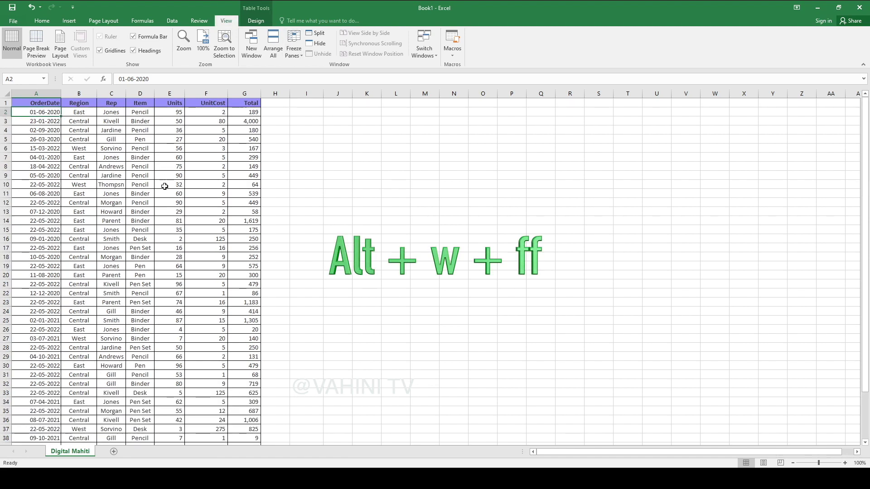
{"action": "scroll", "coordinate": [160, 204], "scroll_direction": "down", "scroll_amount": 2}
{"action": "scroll", "coordinate": [159, 219], "scroll_direction": "down", "scroll_amount": 2}
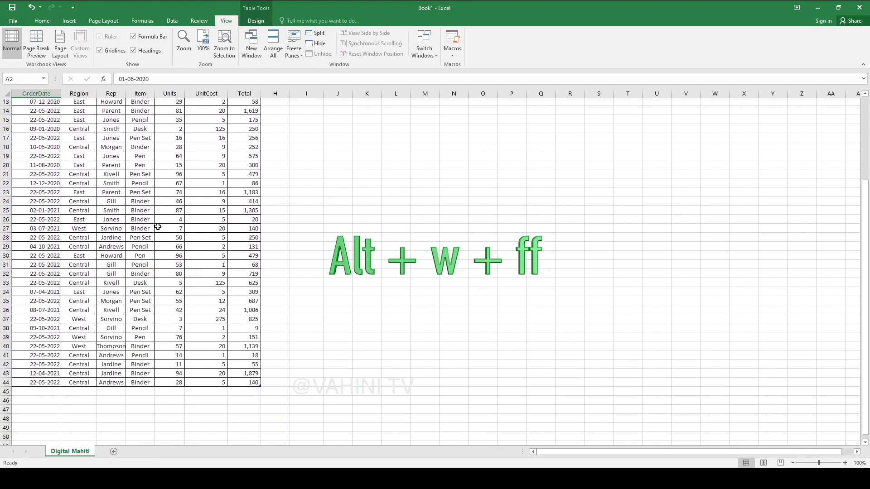
{"action": "scroll", "coordinate": [156, 225], "scroll_direction": "down", "scroll_amount": 2}
{"action": "scroll", "coordinate": [154, 228], "scroll_direction": "down", "scroll_amount": 2}
{"action": "scroll", "coordinate": [153, 233], "scroll_direction": "down", "scroll_amount": 3}
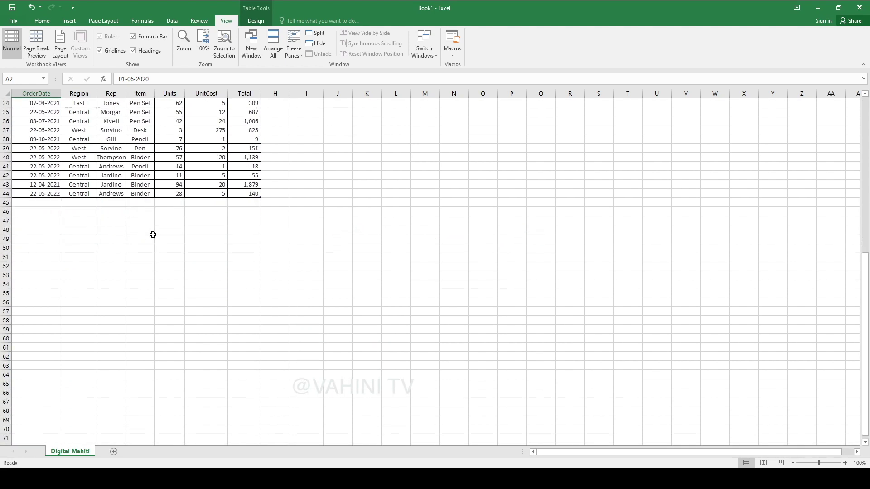
{"action": "scroll", "coordinate": [150, 258], "scroll_direction": "up", "scroll_amount": 4}
{"action": "scroll", "coordinate": [151, 258], "scroll_direction": "up", "scroll_amount": 7}
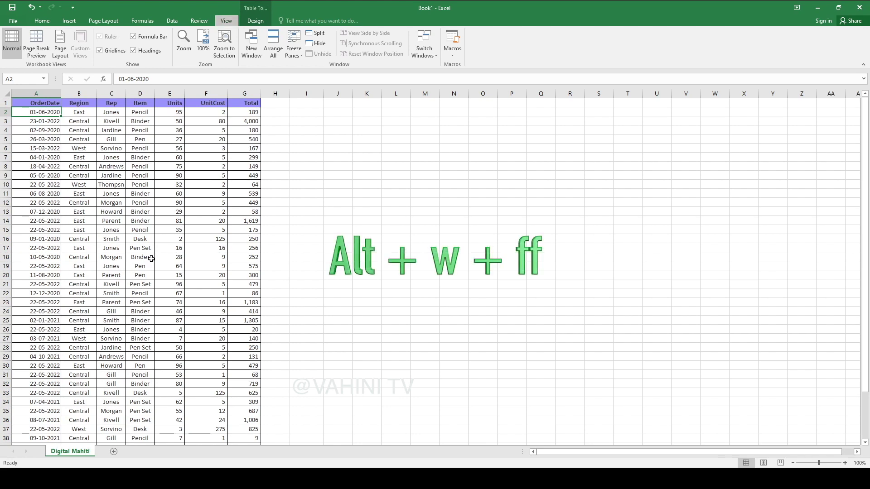
Freeze the header row once more and confirm it stays visible while scrolling.
{"action": "key", "text": "alt+w"}
{"action": "key", "text": "f"}
{"action": "key", "text": "f"}
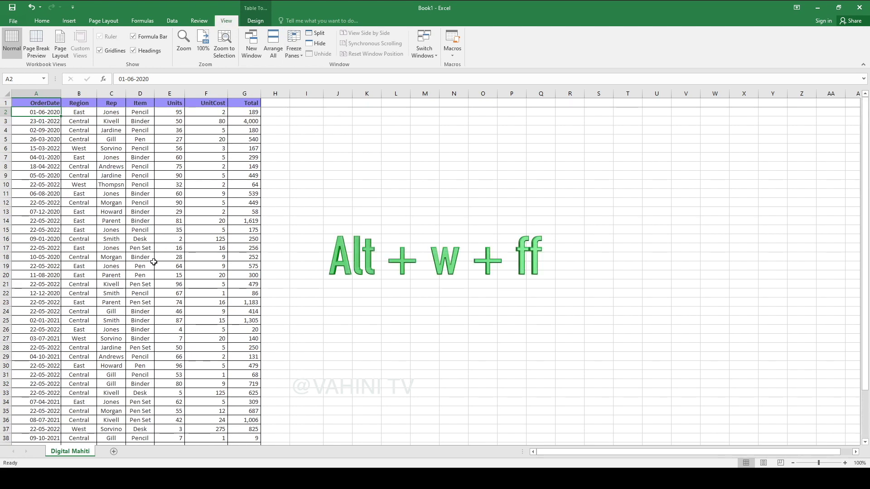
{"action": "scroll", "coordinate": [154, 262], "scroll_direction": "down", "scroll_amount": 11}
{"action": "scroll", "coordinate": [154, 262], "scroll_direction": "down", "scroll_amount": 5}
{"action": "scroll", "coordinate": [153, 265], "scroll_direction": "up", "scroll_amount": 14}
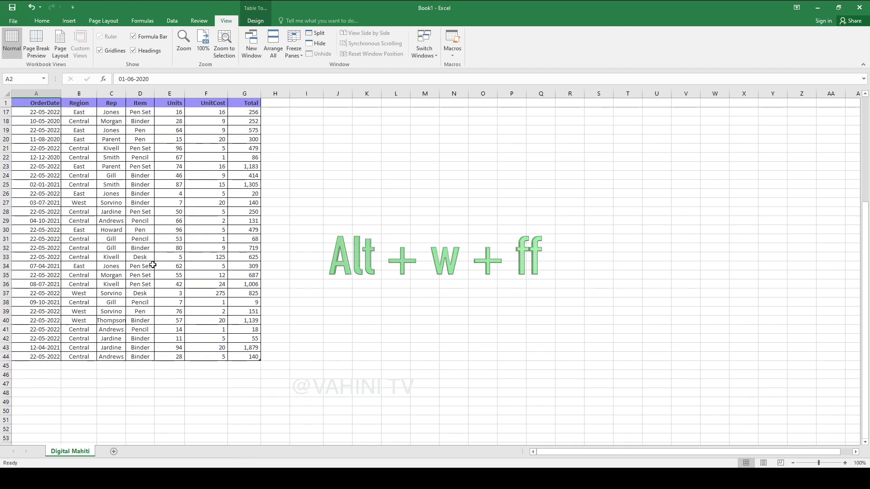
{"action": "scroll", "coordinate": [153, 265], "scroll_direction": "up", "scroll_amount": 5}
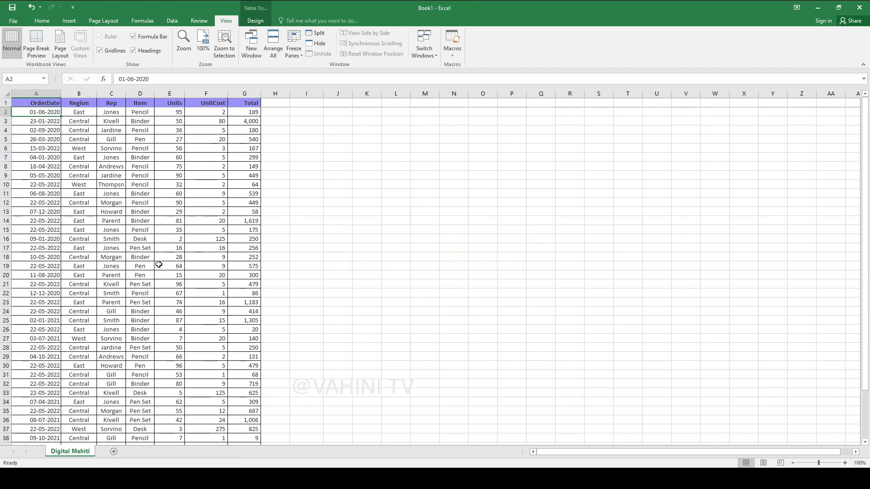
{"action": "left_click", "coordinate": [215, 104]}
{"action": "key", "text": "ctrl+shift+Down"}
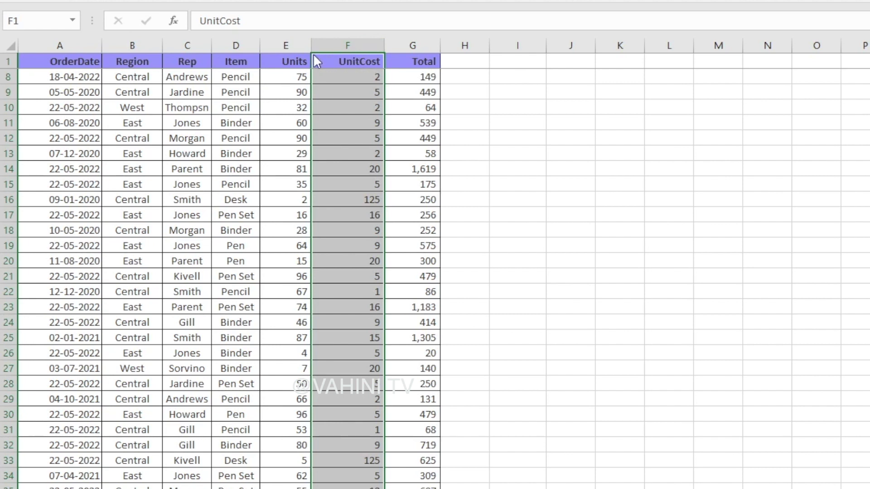
{"action": "left_click_drag", "start_coordinate": [314, 56], "coordinate": [190, 60]}
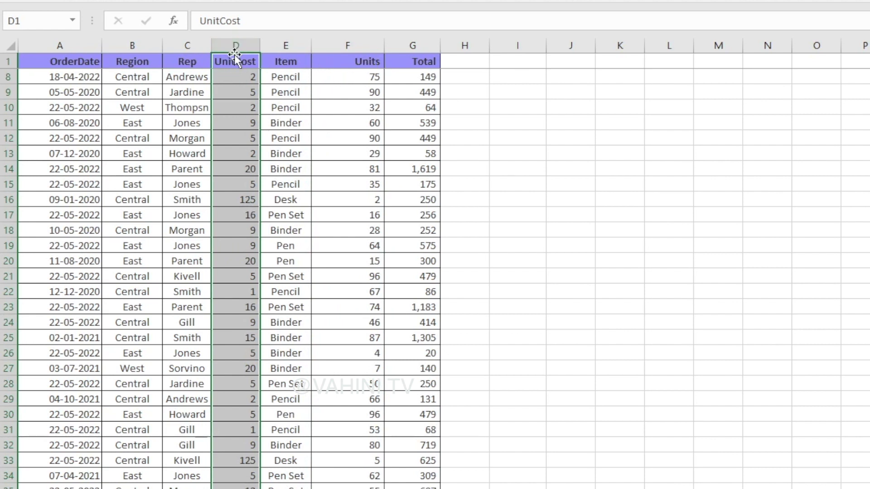
{"action": "left_click_drag", "start_coordinate": [234, 54], "coordinate": [314, 75]}
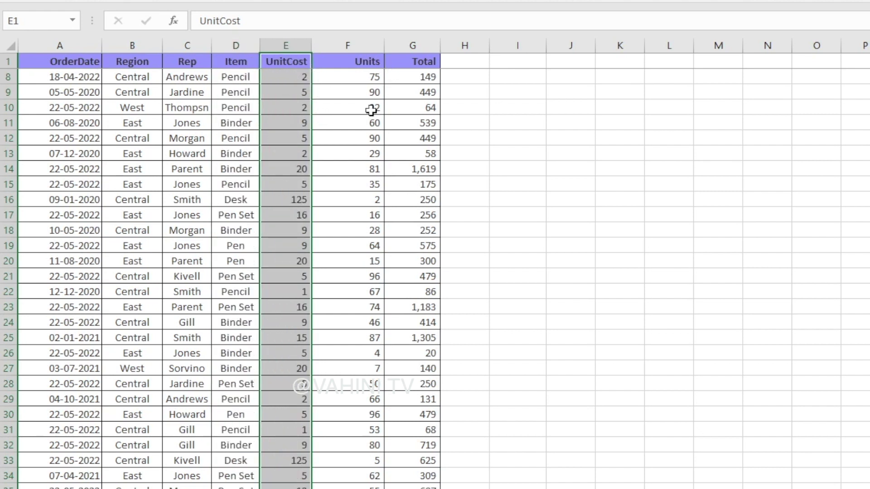
{"action": "left_click", "coordinate": [364, 62]}
{"action": "key", "text": "ctrl+space"}
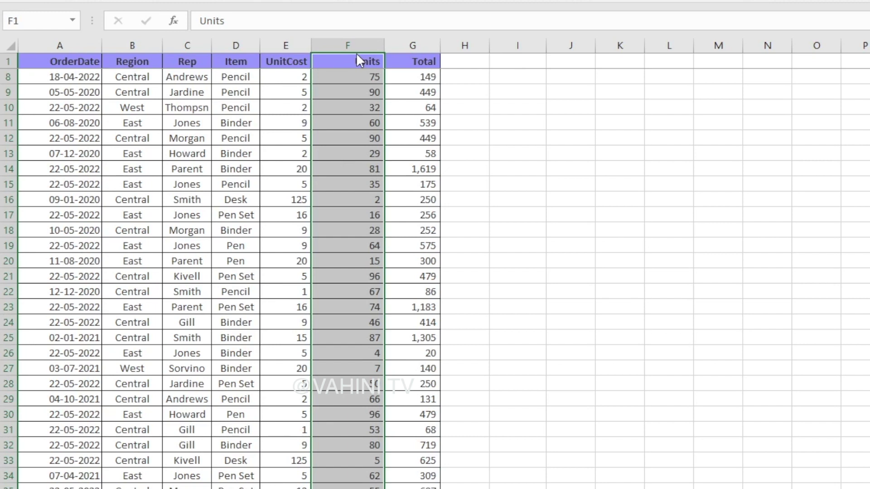
{"action": "scroll", "coordinate": [173, 70], "scroll_direction": "up", "scroll_amount": 1}
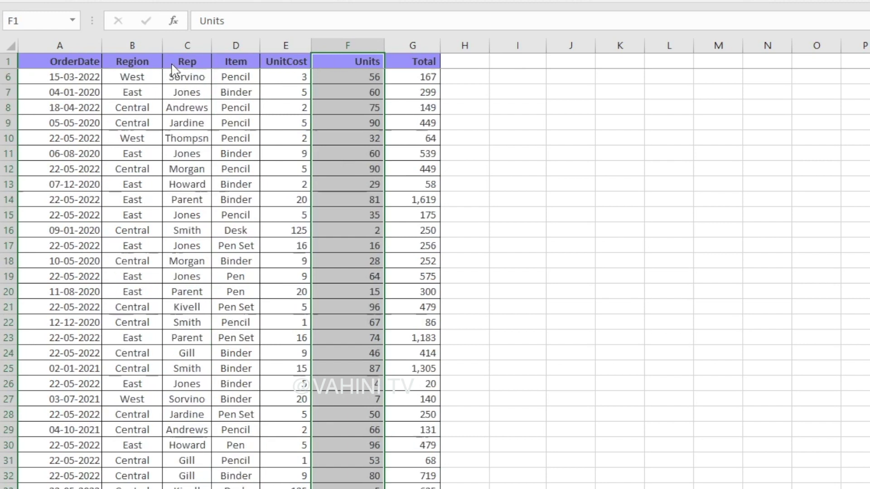
{"action": "mouse_move", "coordinate": [173, 71]}
{"action": "left_mouse_down"}
{"action": "mouse_move", "coordinate": [169, 53]}
{"action": "mouse_move", "coordinate": [263, 59]}
{"action": "mouse_move", "coordinate": [206, 64]}
{"action": "mouse_move", "coordinate": [396, 55]}
{"action": "left_mouse_up"}
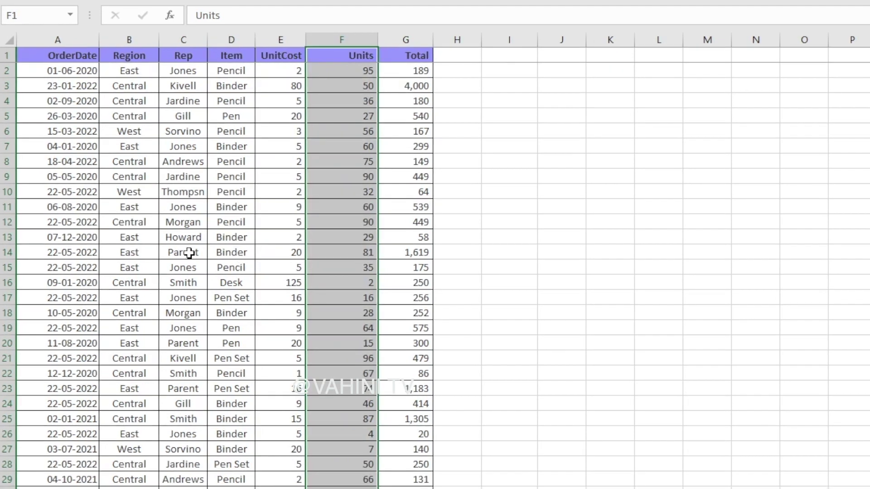
{"action": "scroll", "coordinate": [282, 243], "scroll_direction": "down", "scroll_amount": 4}
{"action": "scroll", "coordinate": [387, 305], "scroll_direction": "down", "scroll_amount": 1}
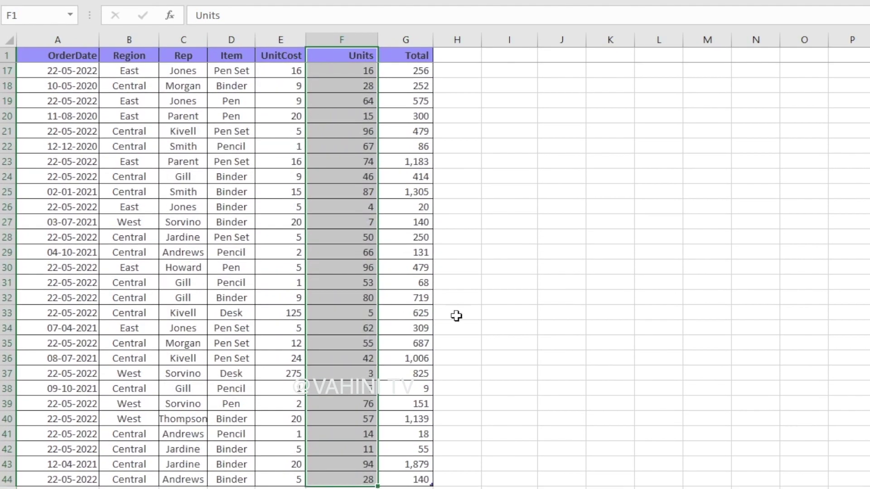
{"action": "left_click", "coordinate": [405, 193]}
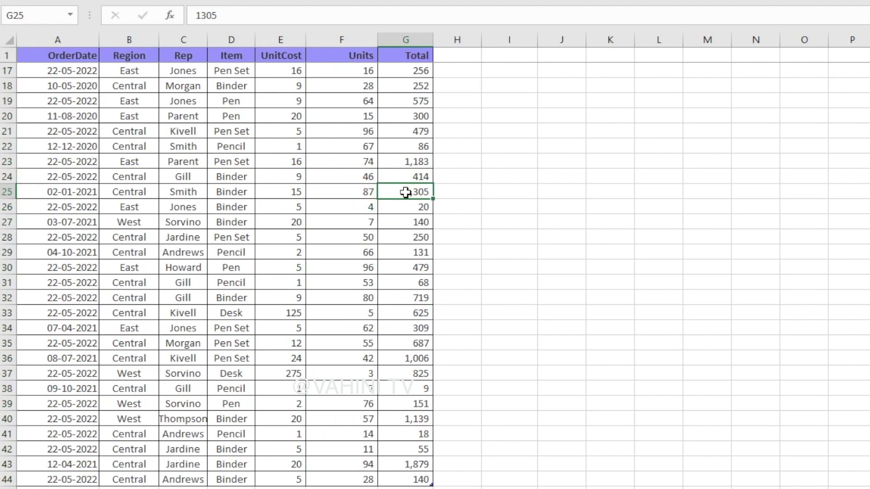
{"action": "key", "text": "Up"}
{"action": "key", "text": "Up"}
{"action": "key", "text": "Up"}
{"action": "key", "text": "Up"}
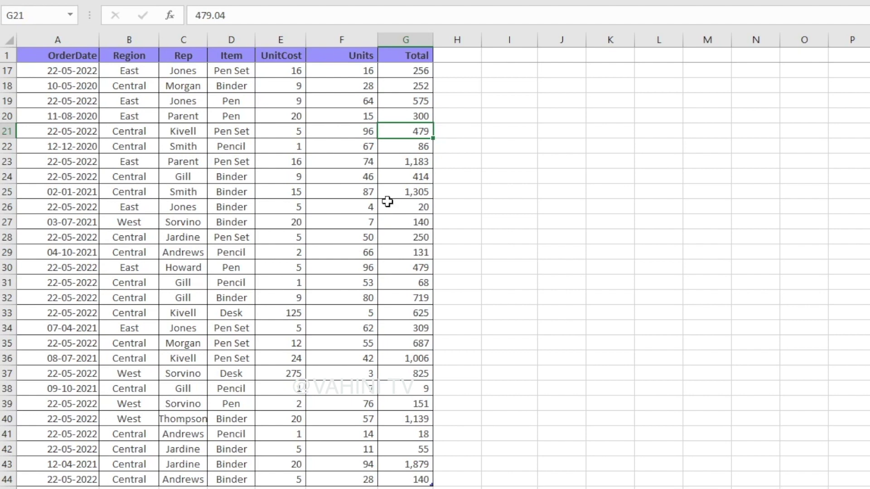
{"action": "key", "text": "ctrl+Up"}
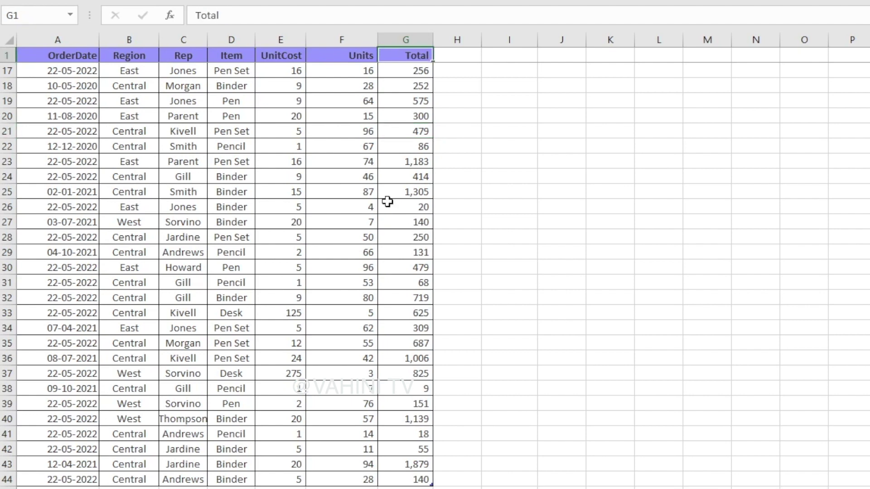
{"action": "key", "text": "ctrl+shift+Left"}
{"action": "key", "text": "ctrl+shift+Down"}
{"action": "key", "text": "ctrl+1"}
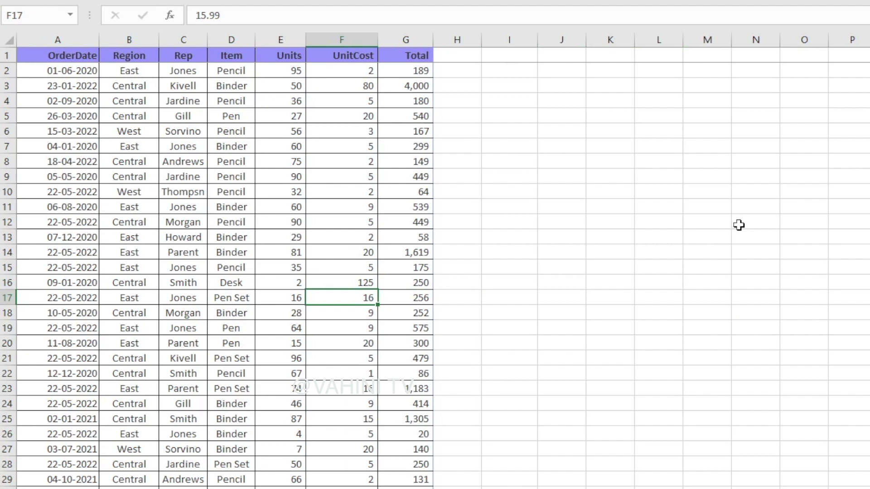
{"action": "key", "text": "shift+space"}
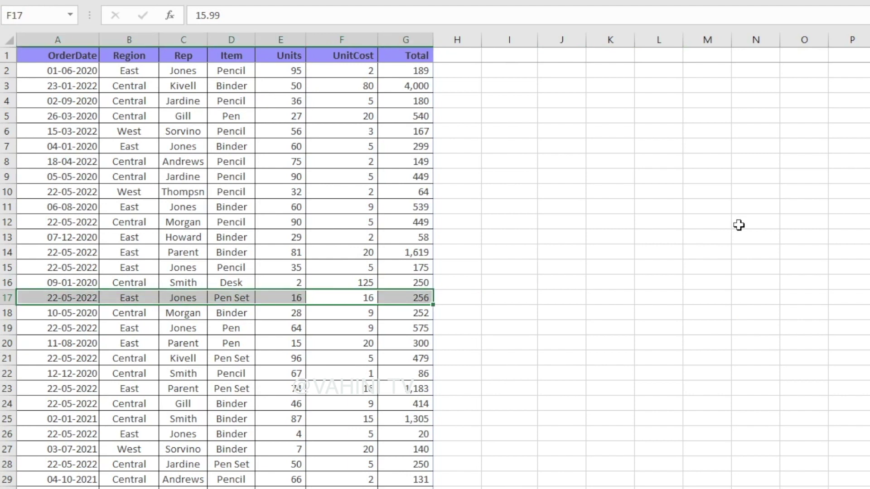
Enter 'b' in a UnitCost cell, then select the date and region cells of row 18.
{"action": "type", "text": "b"}
{"action": "key", "text": "Down"}
{"action": "key", "text": "Left"}
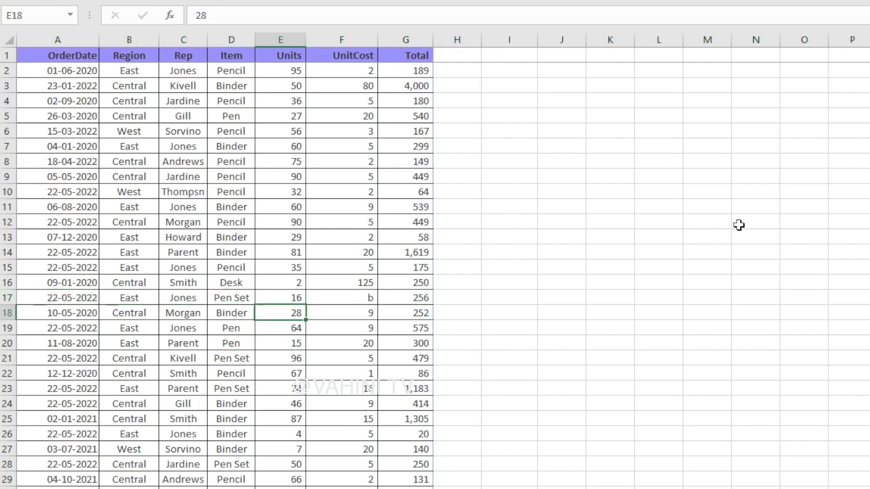
{"action": "key", "text": "Left"}
{"action": "key", "text": "Left"}
{"action": "key", "text": "Left"}
{"action": "key", "text": "Left"}
{"action": "key", "text": "shift+Right"}
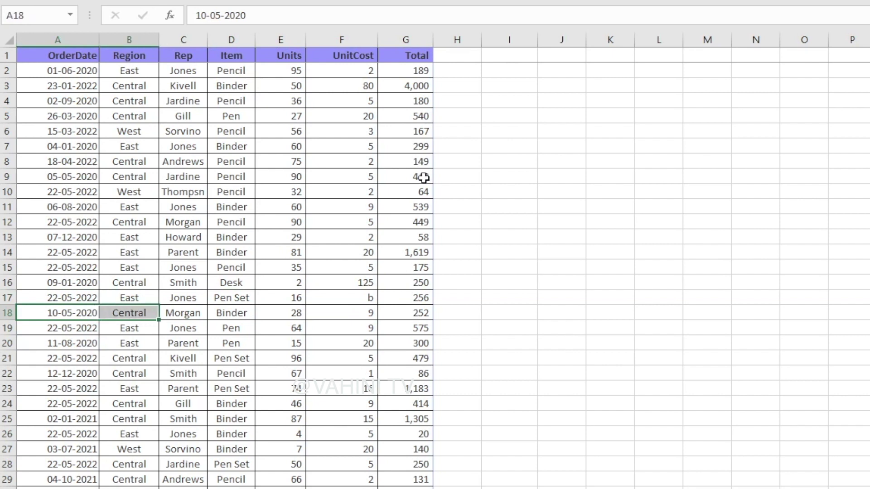
Insert a blank row at row 12, undoing it once and inserting it again.
{"action": "left_click", "coordinate": [7, 222]}
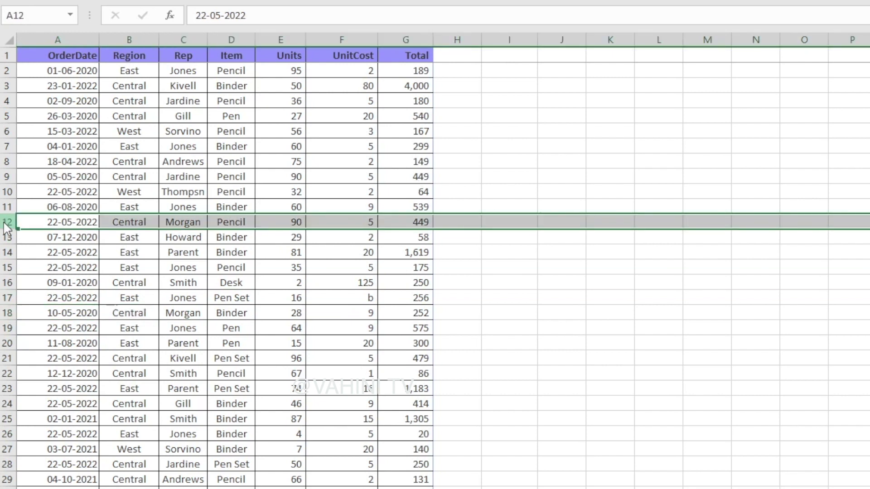
{"action": "key", "text": "ctrl+plus"}
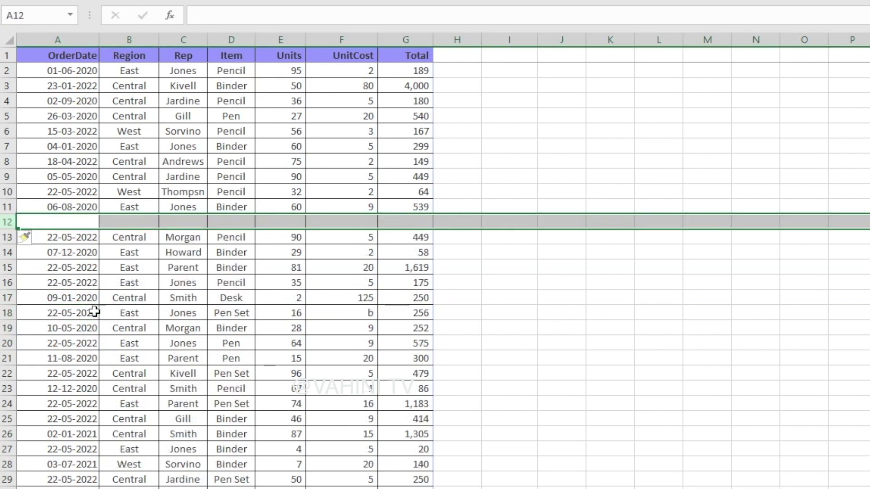
{"action": "left_click", "coordinate": [147, 280]}
{"action": "key", "text": "ctrl+z"}
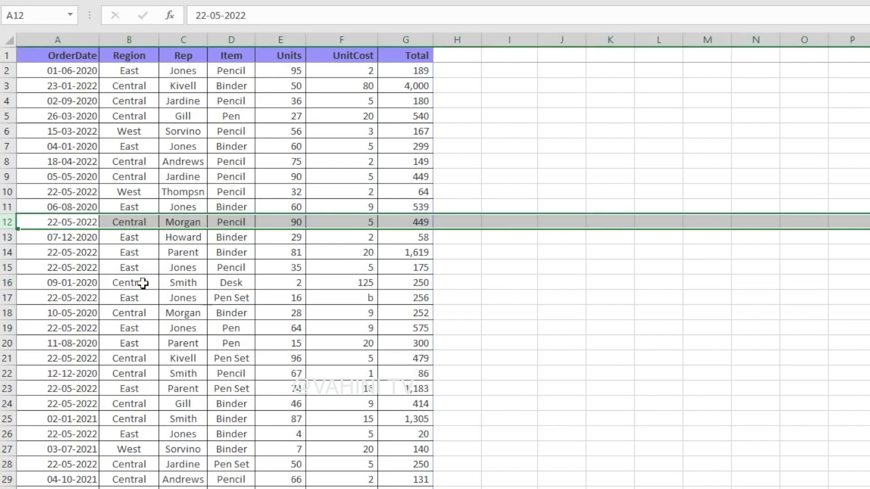
{"action": "key", "text": "Right"}
{"action": "key", "text": "Right"}
{"action": "key", "text": "Right"}
{"action": "key", "text": "Right"}
{"action": "key", "text": "Right"}
{"action": "key", "text": "Right"}
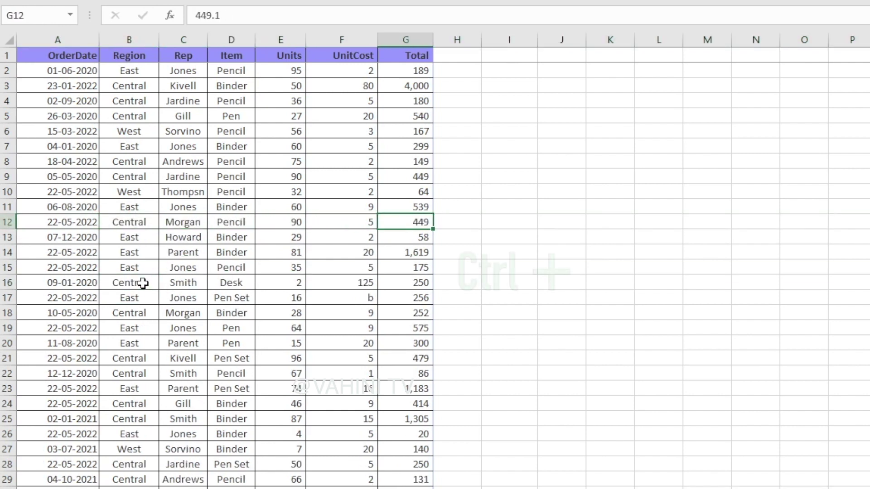
{"action": "key", "text": "ctrl+plus"}
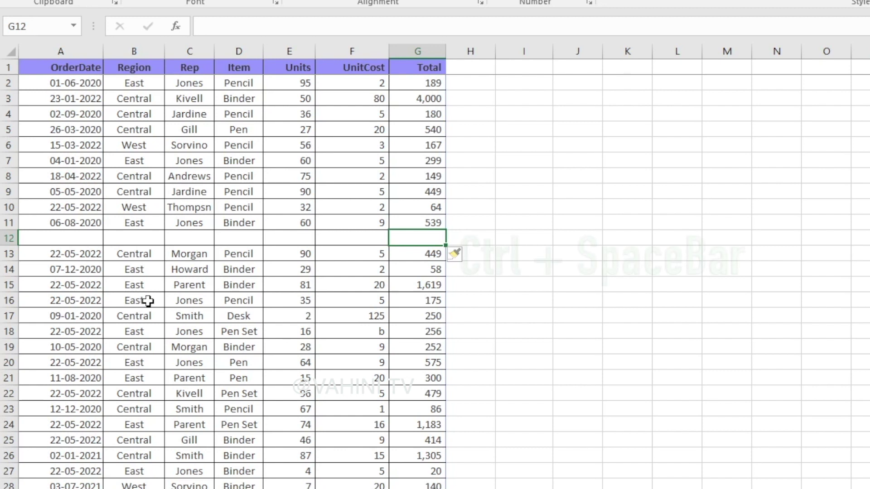
{"action": "key", "text": "ctrl+space"}
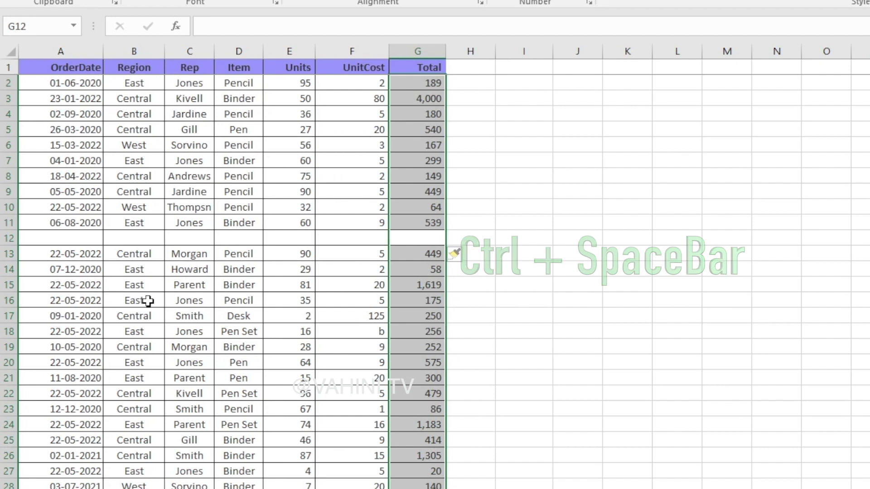
{"action": "key", "text": "ctrl+plus"}
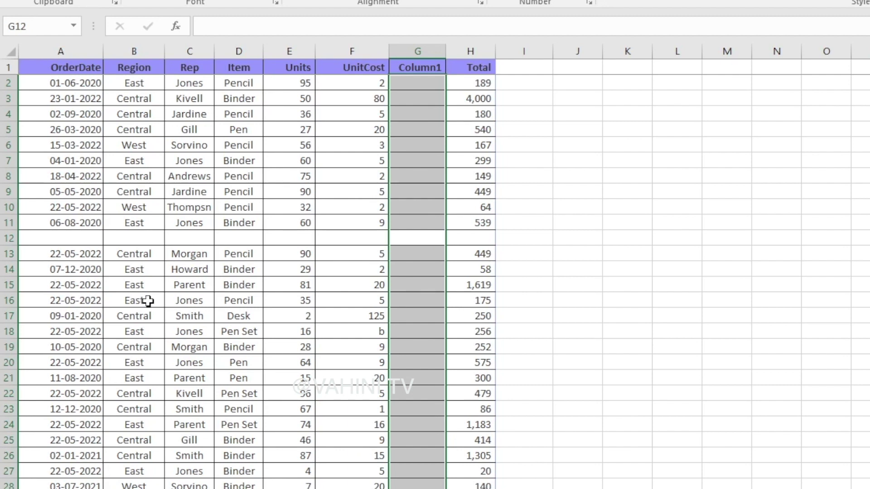
{"action": "key", "text": "Up"}
{"action": "key", "text": "ctrl+plus"}
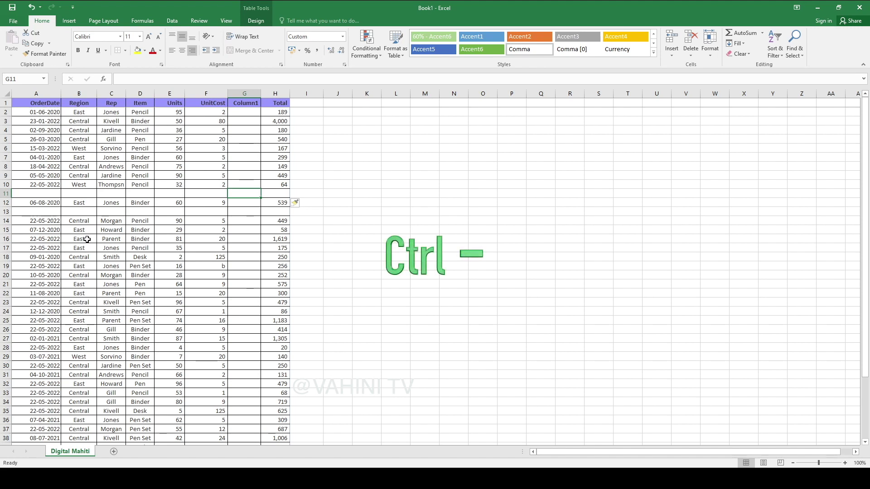
{"action": "key", "text": "ctrl+minus"}
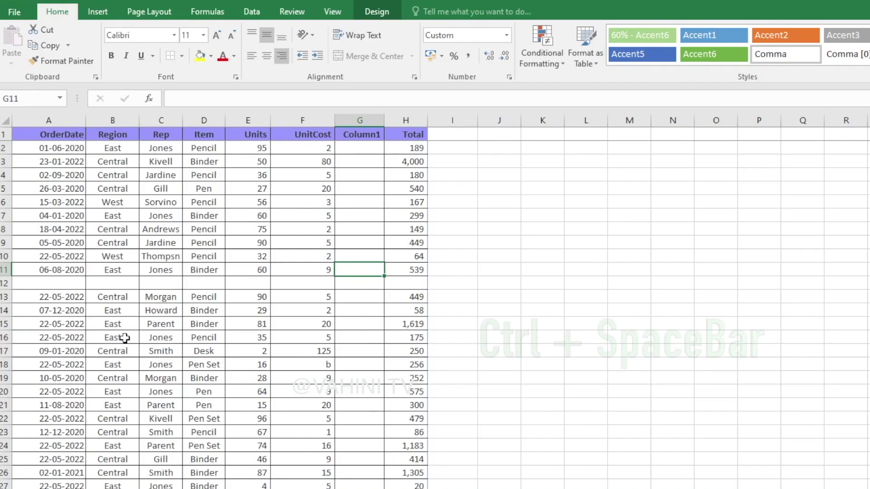
{"action": "key", "text": "ctrl+space"}
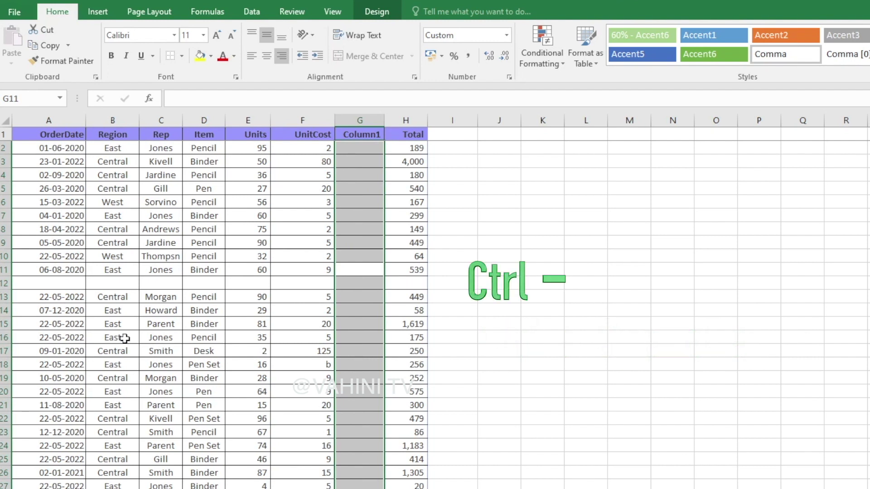
{"action": "key", "text": "ctrl+minus"}
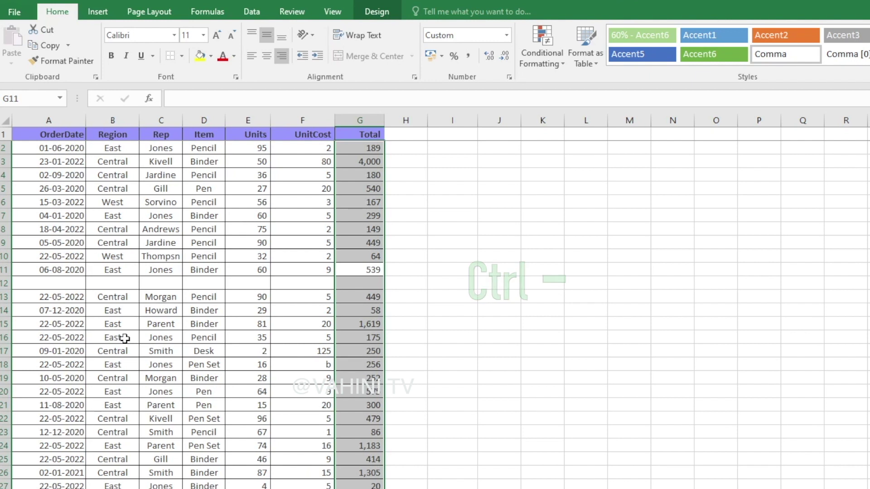
{"action": "key", "text": "Down"}
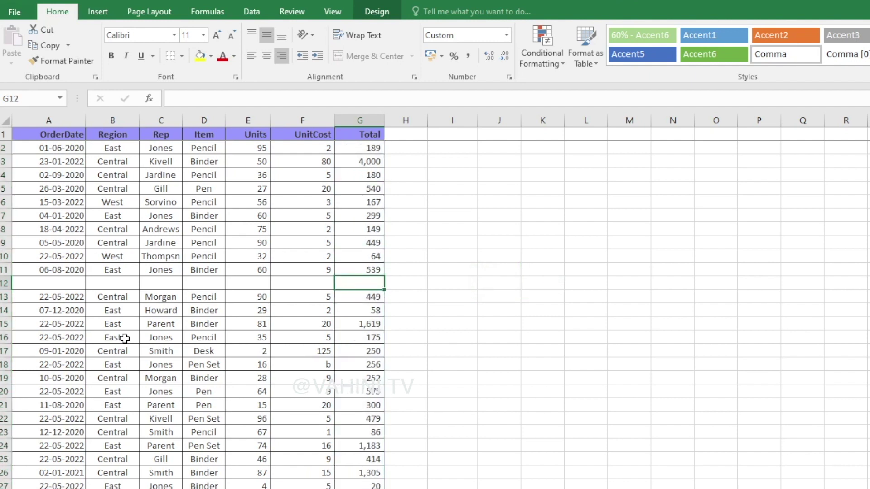
Delete blank row 12 so the 22-05-2022 Central record moves back up to row 12.
{"action": "key", "text": "ctrl+minus"}
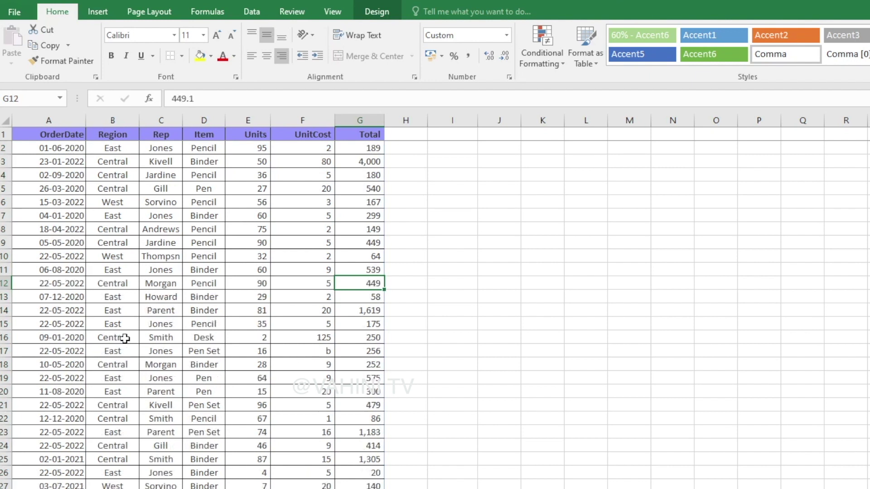
{"action": "key", "text": "ctrl+plus"}
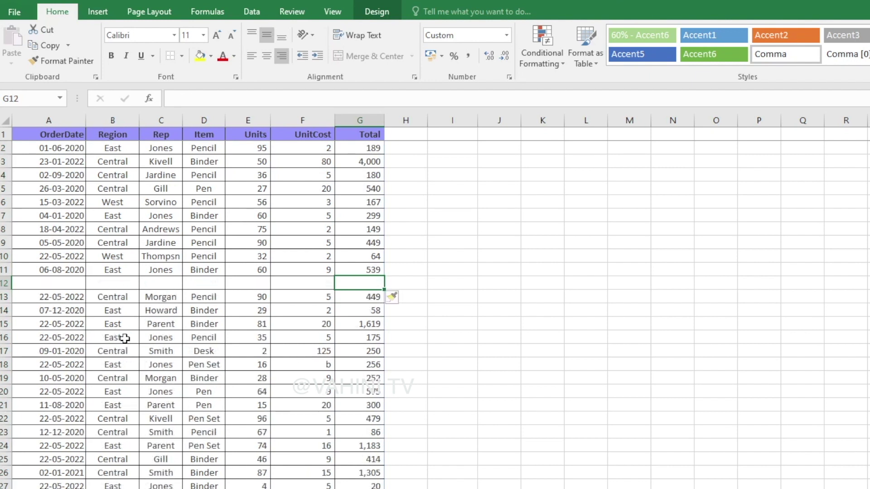
{"action": "left_click", "coordinate": [3, 283]}
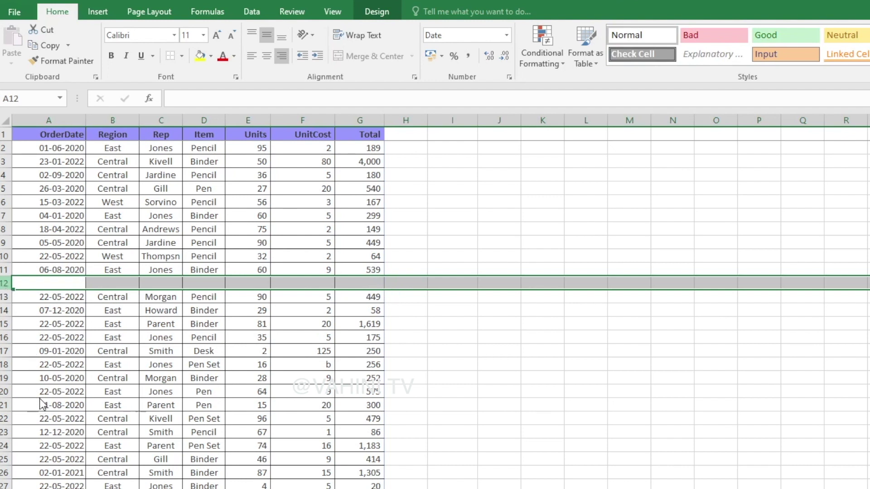
{"action": "key", "text": "ctrl+minus"}
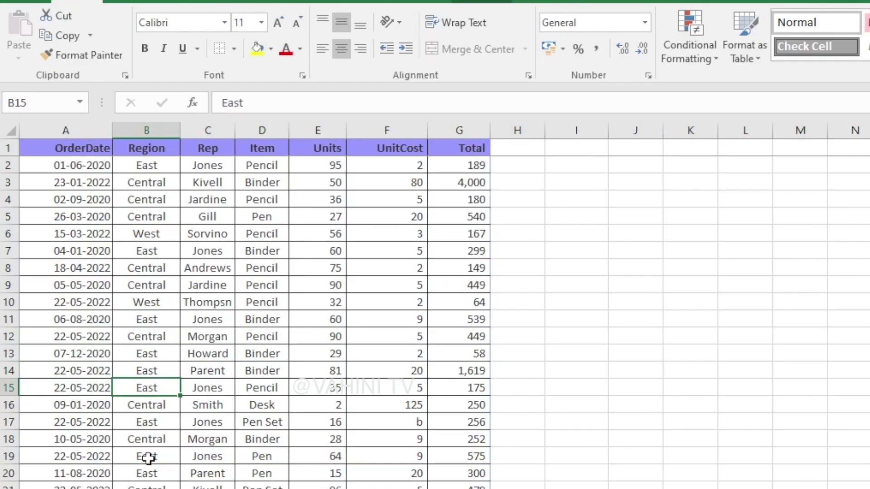
{"action": "key", "text": "Right"}
Format the first Total value in G2 as currency, showing ₹ 189.05.
{"action": "key", "text": "Right"}
{"action": "key", "text": "Right"}
{"action": "key", "text": "Right"}
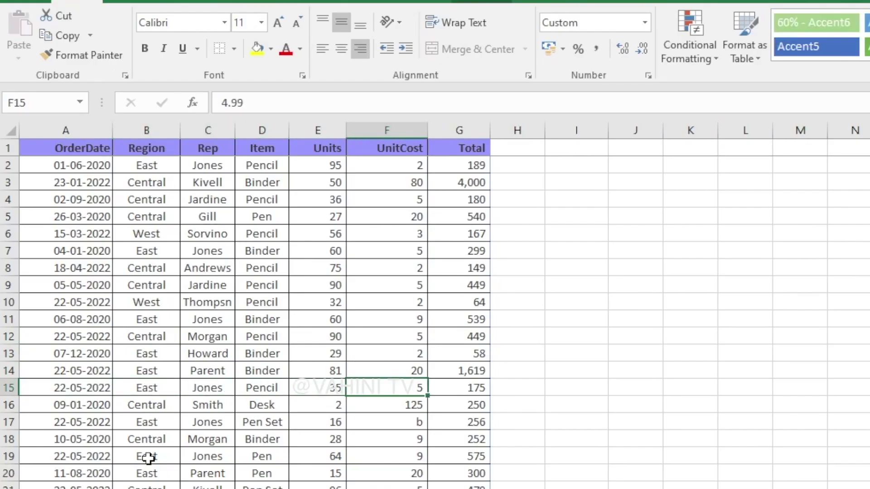
{"action": "key", "text": "Right"}
{"action": "key", "text": "ctrl+Up"}
{"action": "key", "text": "Down"}
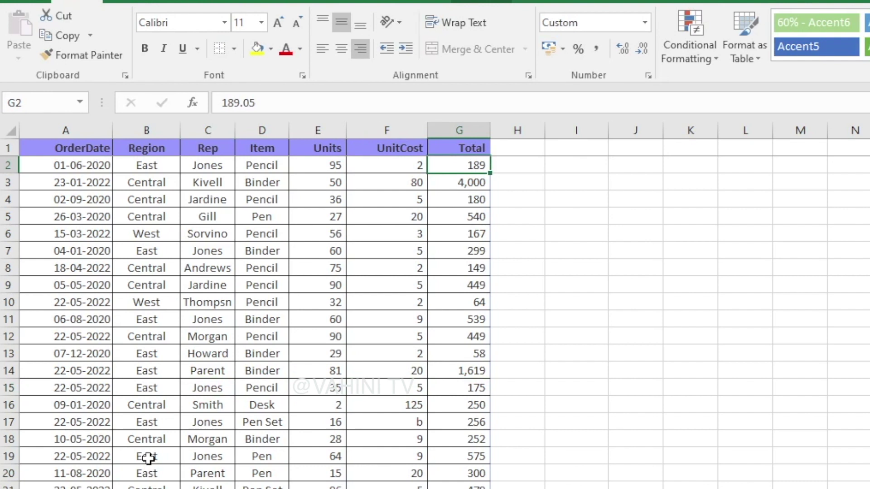
{"action": "key", "text": "ctrl+shift+4"}
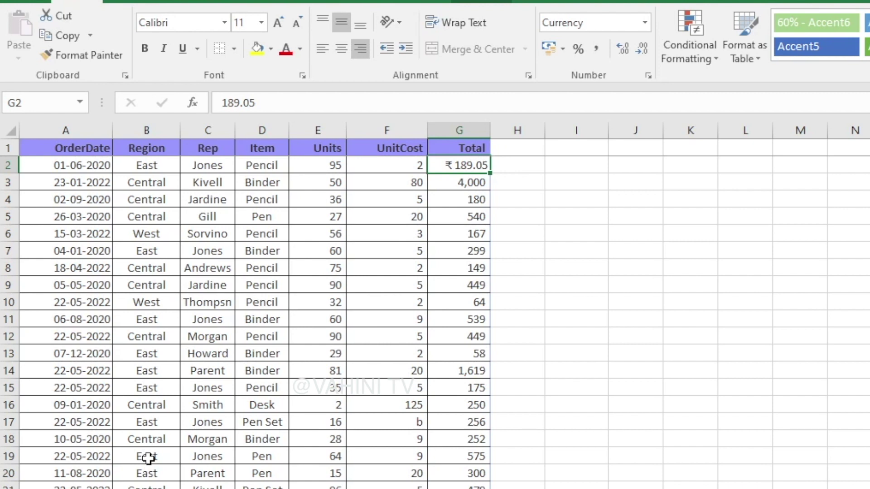
Select all UnitCost values from F2 down to the end of the column.
{"action": "key", "text": "Left"}
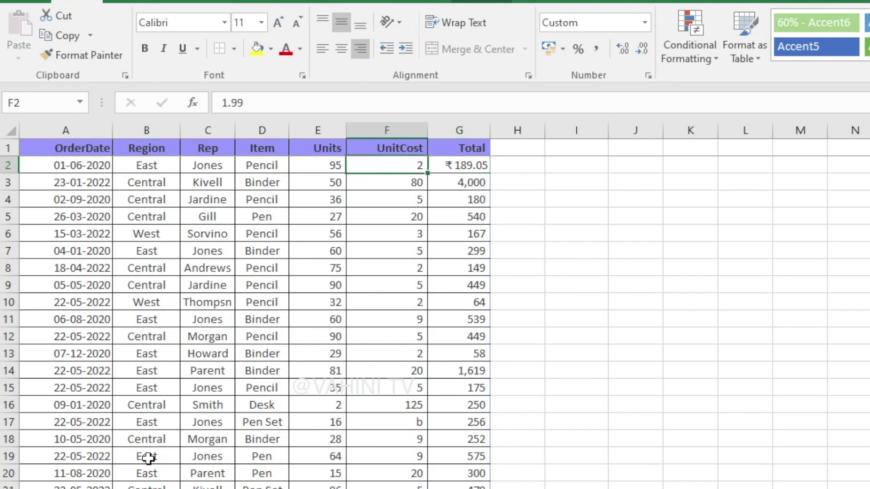
{"action": "key", "text": "Up"}
{"action": "key", "text": "Down"}
{"action": "key", "text": "ctrl+shift+Down"}
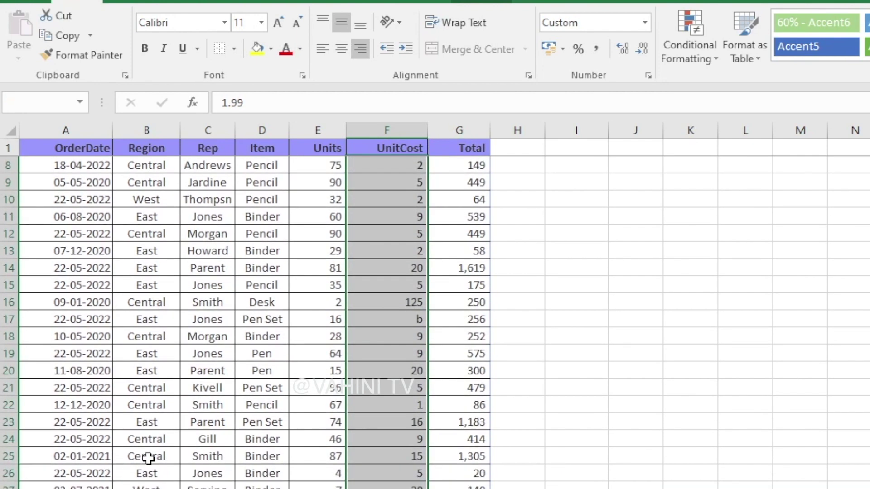
Apply rupee currency format to all UnitCost and Total values, e.g. ₹ 1.99.
{"action": "key", "text": "shift+Right"}
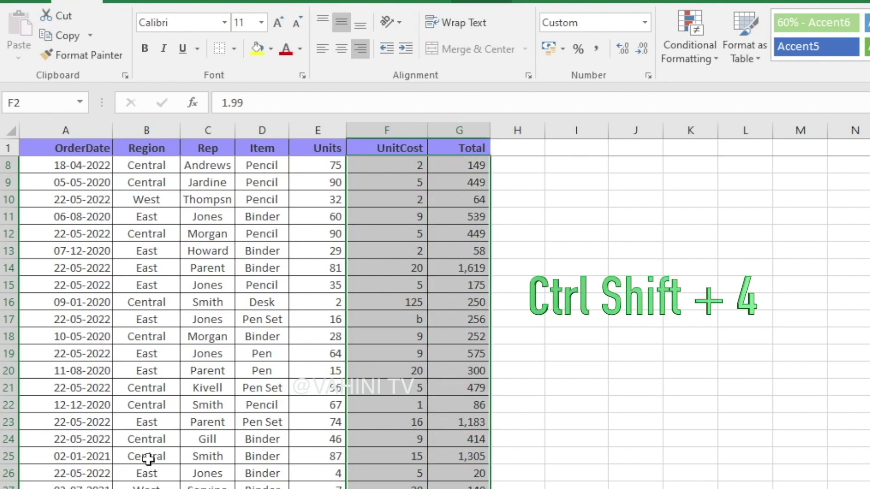
{"action": "key", "text": "ctrl+shift+4"}
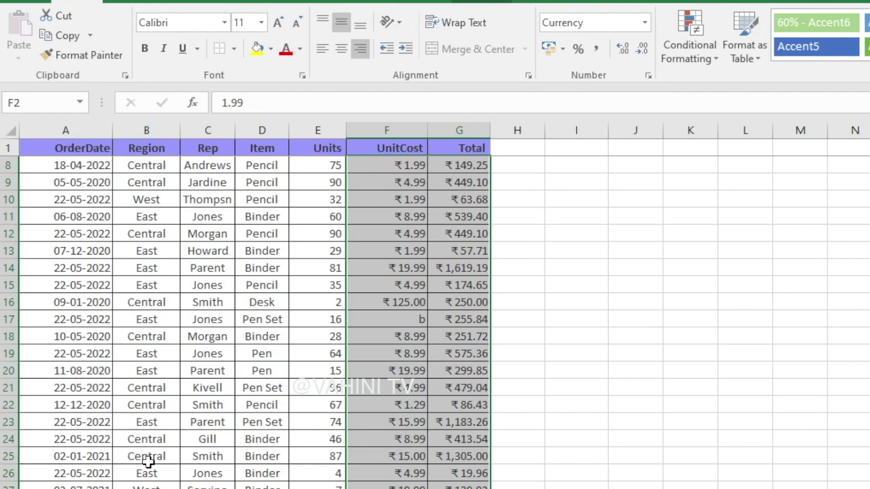
{"action": "key", "text": "Up"}
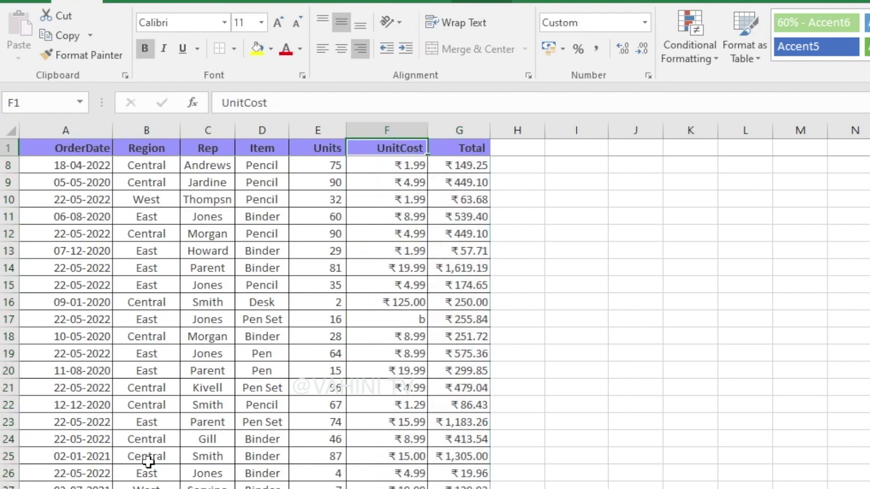
{"action": "key", "text": "Down"}
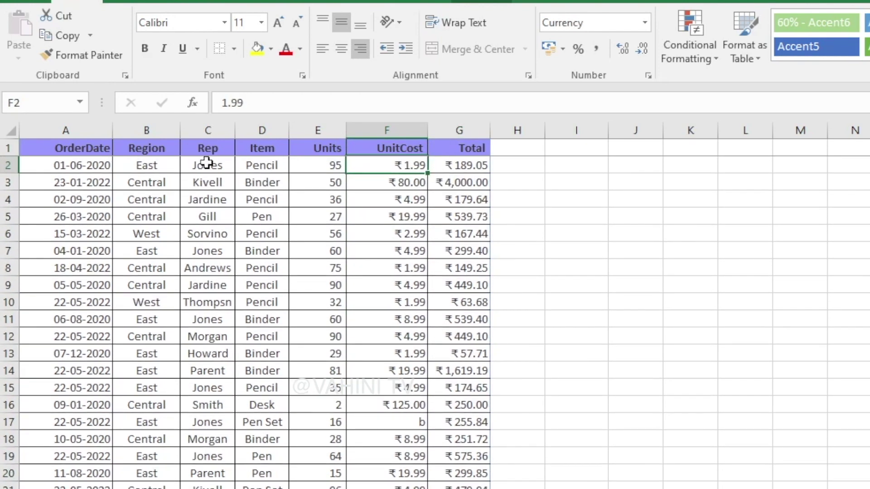
Enter +80 in UnitCost cell F3, then select the UnitCost and Total headers.
{"action": "left_click", "coordinate": [270, 101]}
{"action": "left_click", "coordinate": [220, 104]}
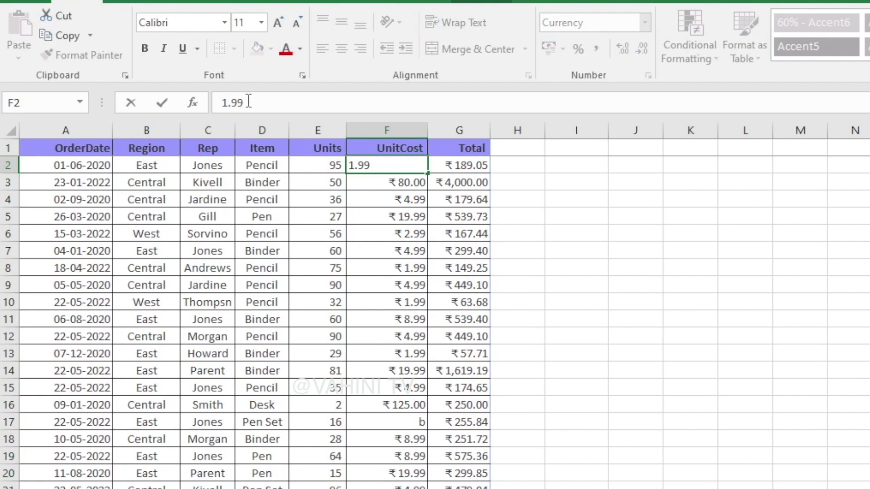
{"action": "key", "text": "Return"}
{"action": "type", "text": "+80"}
{"action": "key", "text": "ctrl+Return"}
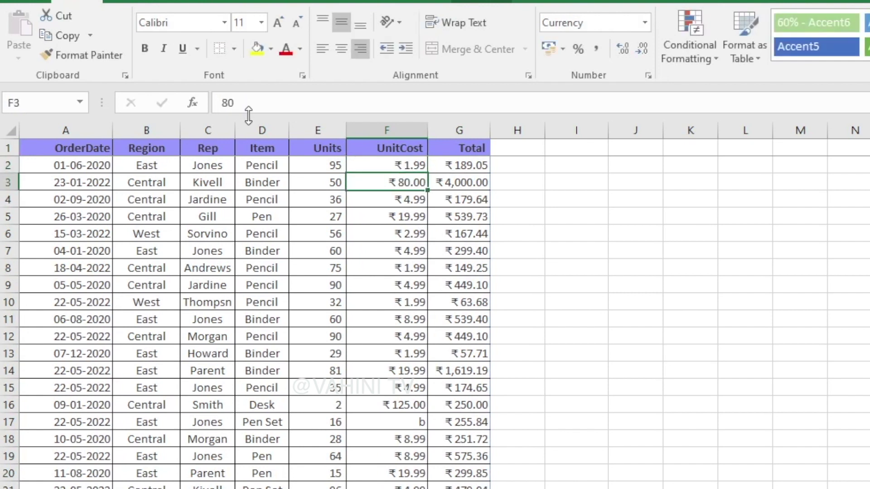
{"action": "key", "text": "Up"}
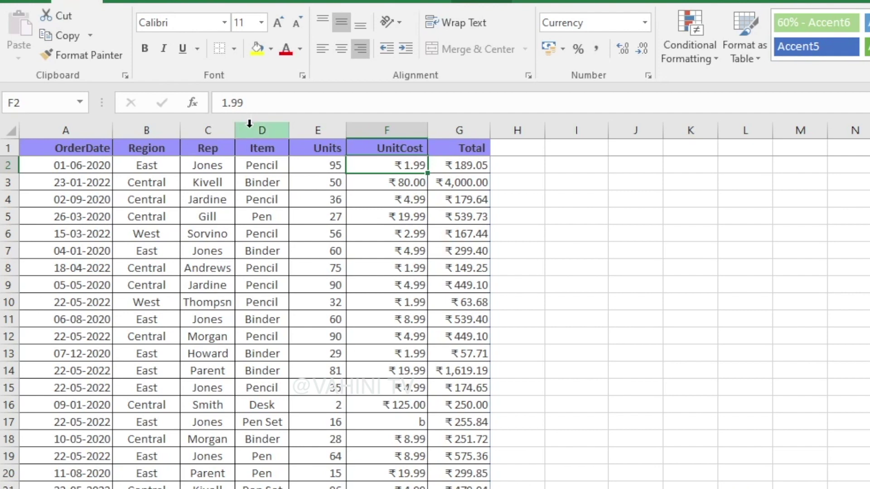
{"action": "key", "text": "Up"}
{"action": "key", "text": "shift+Right"}
Give the UnitCost and Total values plain two-decimal number format without ₹.
{"action": "key", "text": "ctrl+shift+Down"}
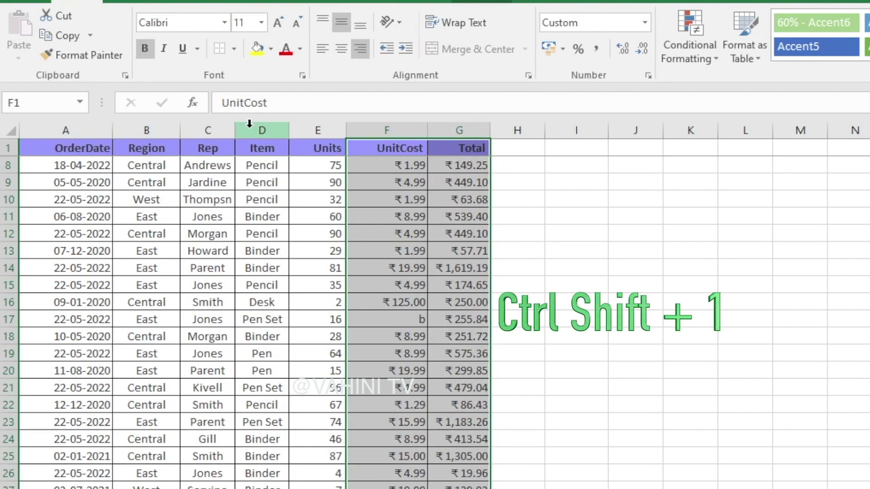
{"action": "key", "text": "ctrl+shift+1"}
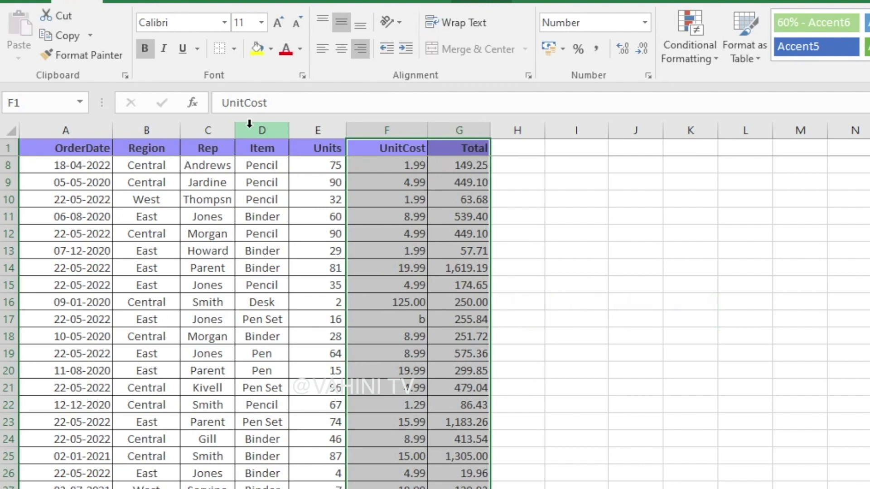
{"action": "key", "text": "ctrl+Home"}
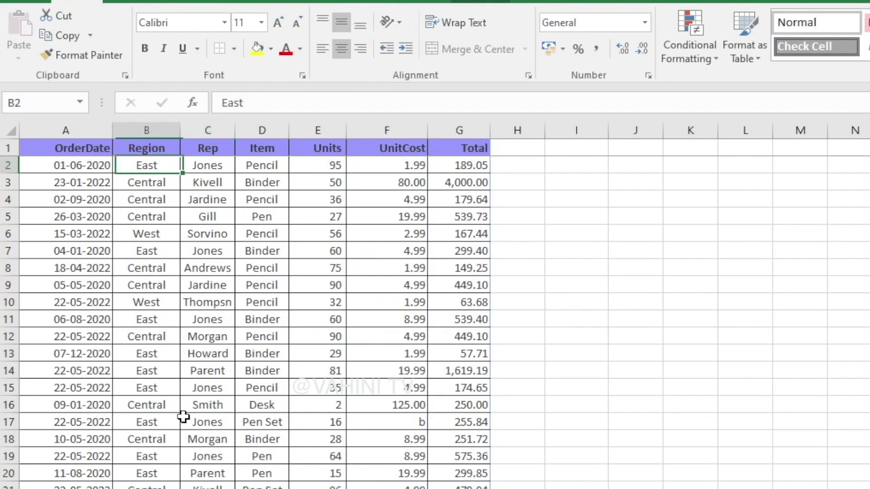
{"action": "key", "text": "Left"}
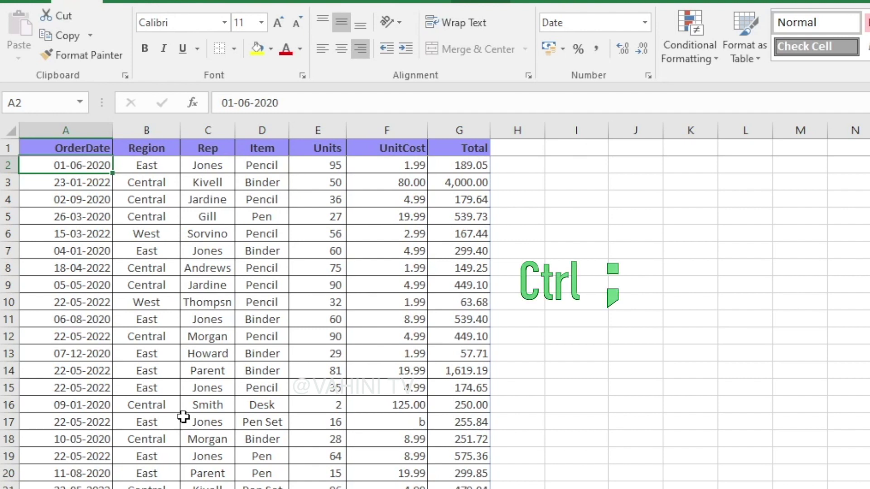
Insert today's date, 24-10-2022, into OrderDate cells A2 and A3.
{"action": "key", "text": "ctrl+semicolon"}
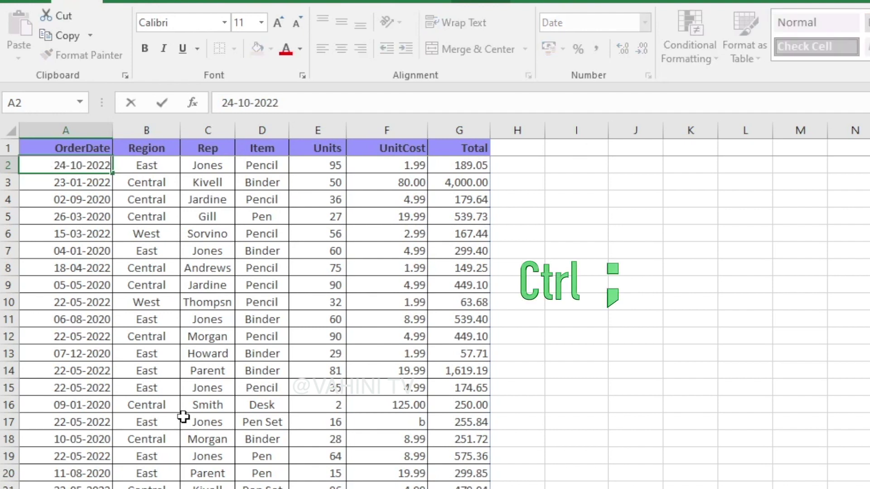
{"action": "key", "text": "Return"}
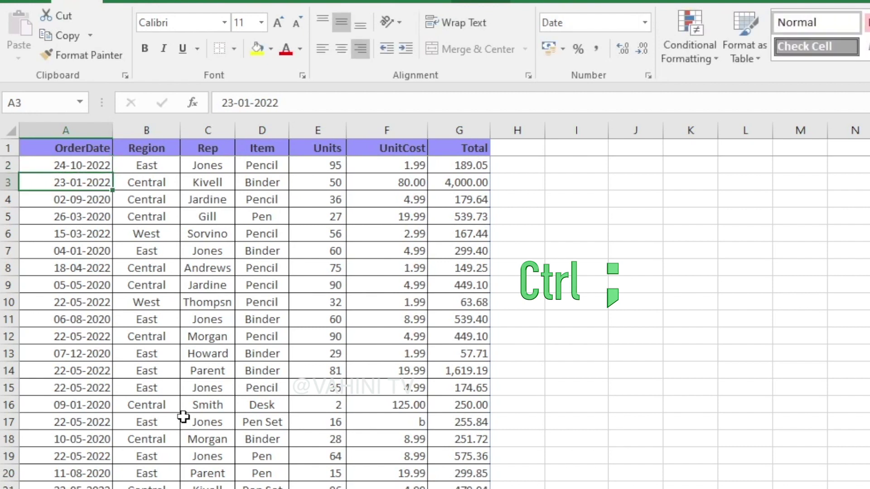
{"action": "key", "text": "ctrl+semicolon"}
{"action": "key", "text": "Return"}
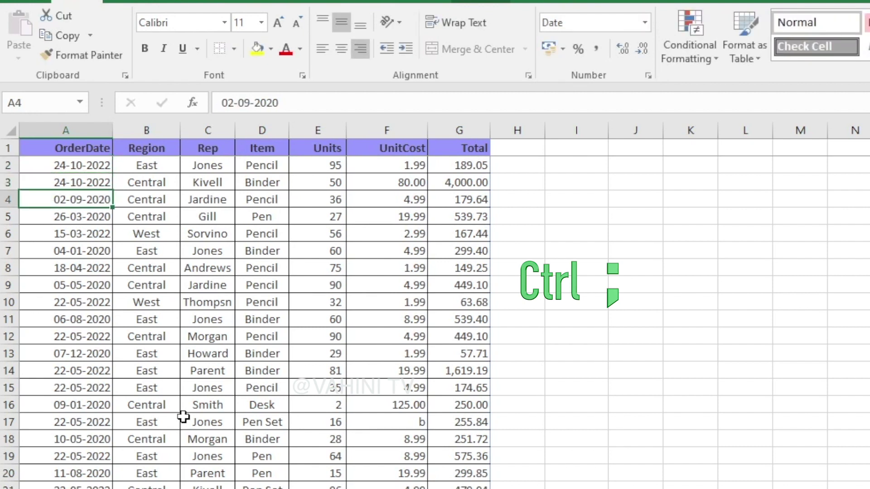
{"action": "key", "text": "Up"}
{"action": "key", "text": "Up"}
{"action": "key", "text": "Up"}
{"action": "key", "text": "Down"}
{"action": "key", "text": "Right"}
{"action": "key", "text": "Right"}
{"action": "key", "text": "Right"}
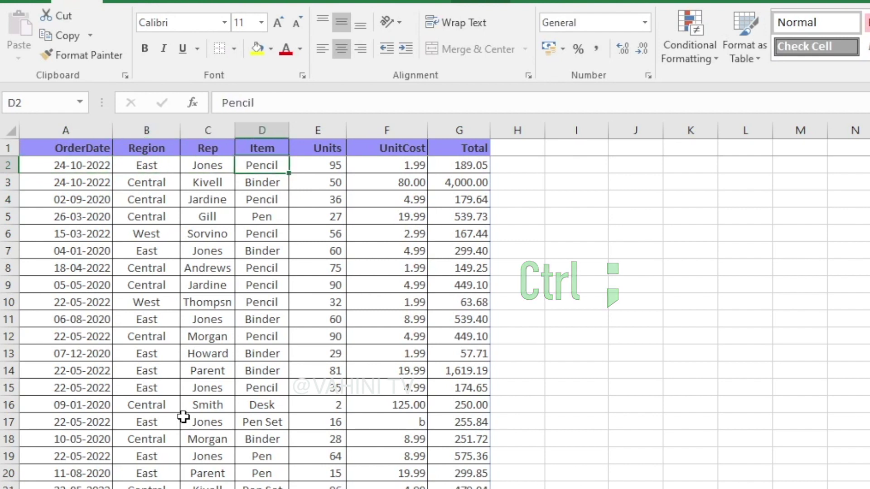
{"action": "key", "text": "Right"}
{"action": "key", "text": "Right"}
{"action": "key", "text": "Right"}
{"action": "key", "text": "Left"}
{"action": "key", "text": "Left"}
{"action": "key", "text": "Left"}
{"action": "key", "text": "Right"}
{"action": "key", "text": "Right"}
{"action": "key", "text": "Right"}
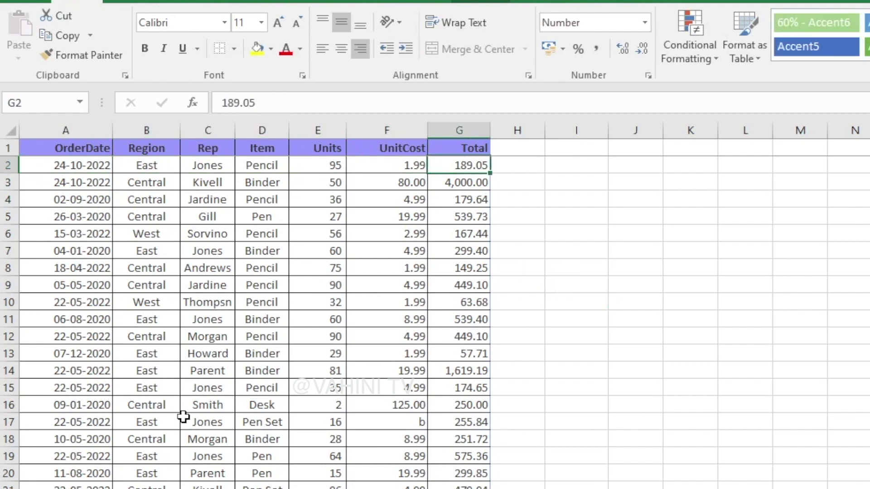
{"action": "key", "text": "Right"}
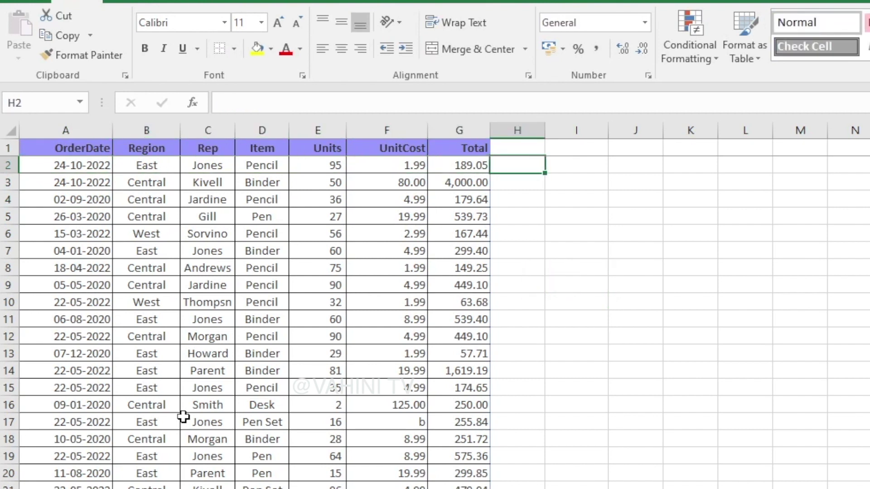
Enter =TODAY() in H2 so column H fills with 24-10-2022, and check the formulas.
{"action": "type", "text": "="}
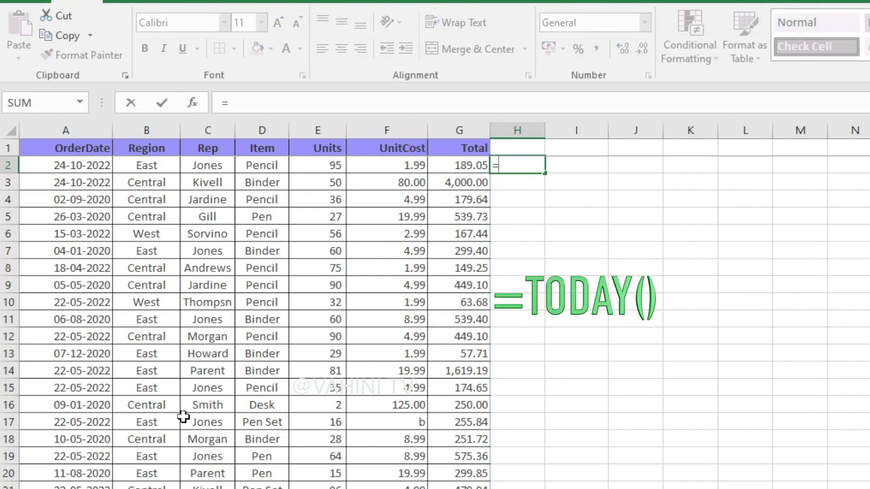
{"action": "type", "text": "TO"}
{"action": "type", "text": "DAY("}
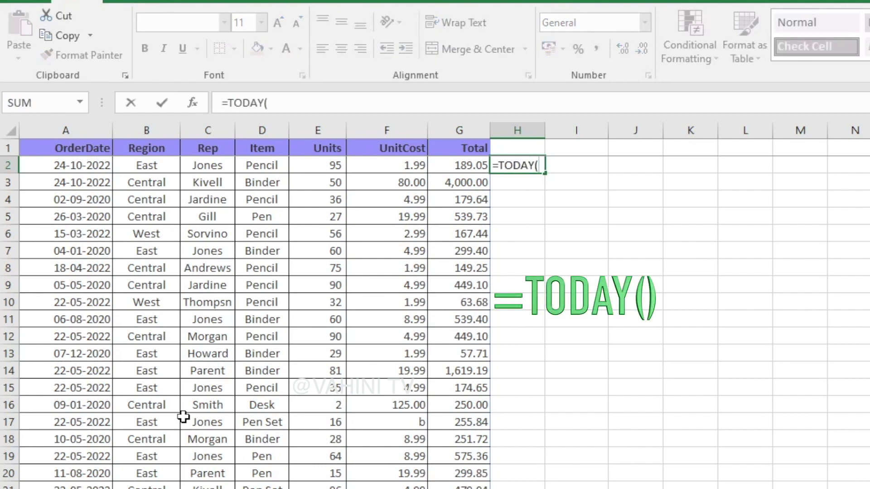
{"action": "type", "text": ")"}
{"action": "key", "text": "Return"}
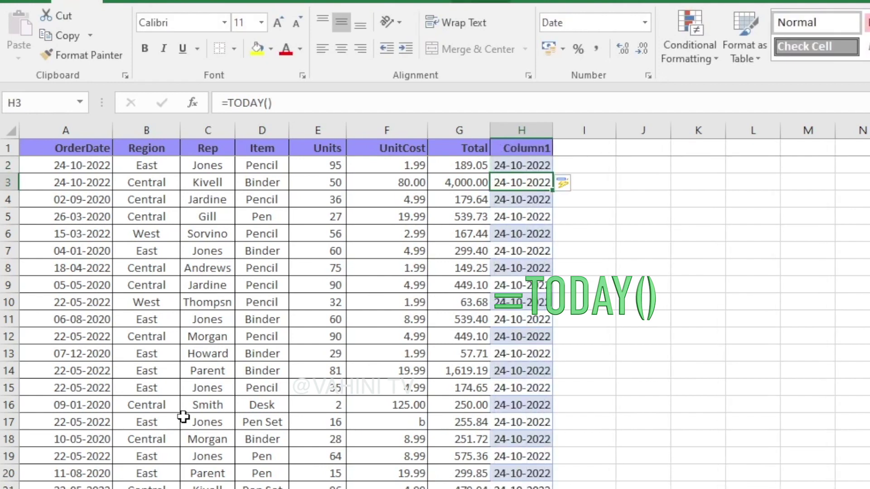
{"action": "key", "text": "Up"}
{"action": "key", "text": "F2"}
{"action": "key", "text": "Return"}
{"action": "key", "text": "F2"}
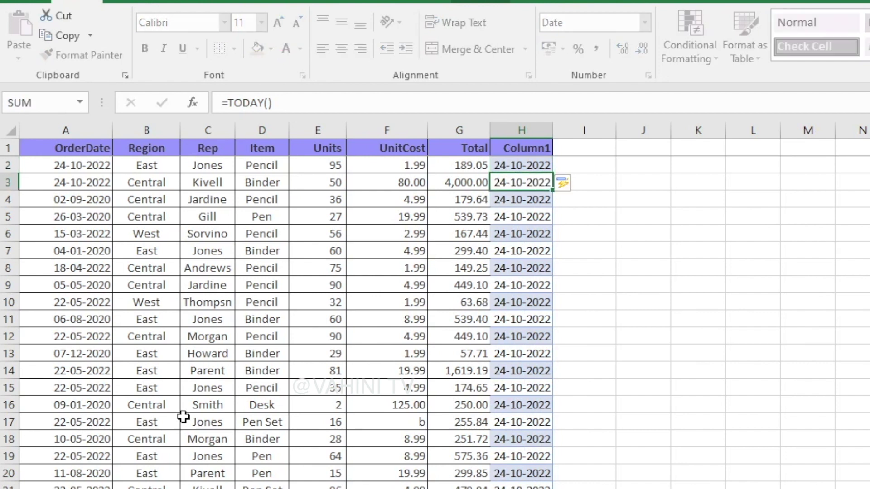
{"action": "key", "text": "Return"}
{"action": "key", "text": "F2"}
{"action": "key", "text": "Return"}
{"action": "key", "text": "F2"}
{"action": "key", "text": "Return"}
Rename the column H header from Column1 to Today.
{"action": "key", "text": "Up"}
{"action": "key", "text": "Up"}
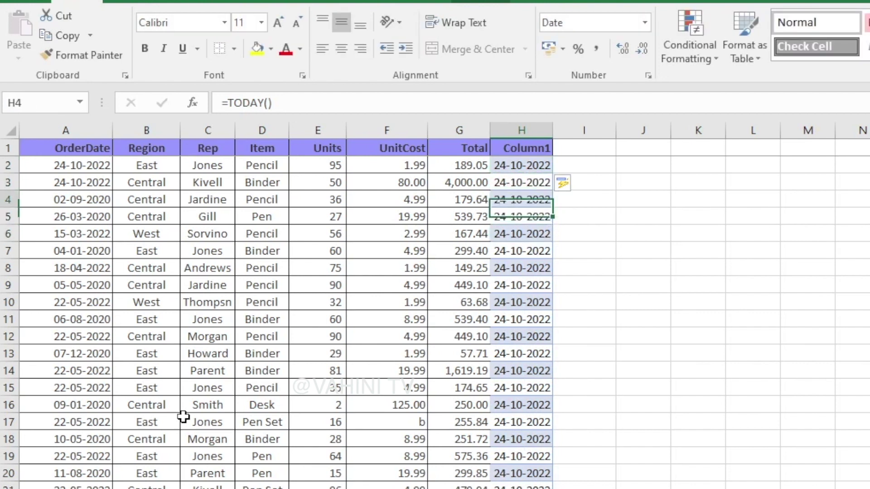
{"action": "key", "text": "Up"}
{"action": "key", "text": "Up"}
{"action": "key", "text": "Up"}
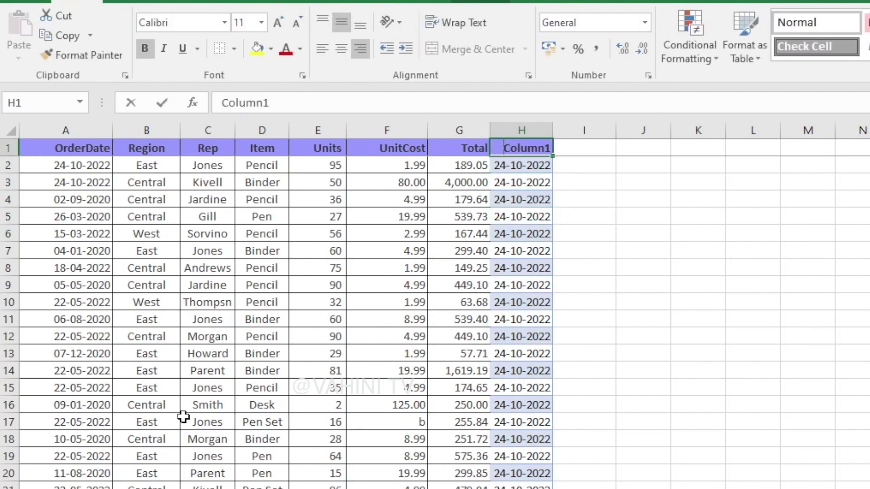
{"action": "type", "text": "t"}
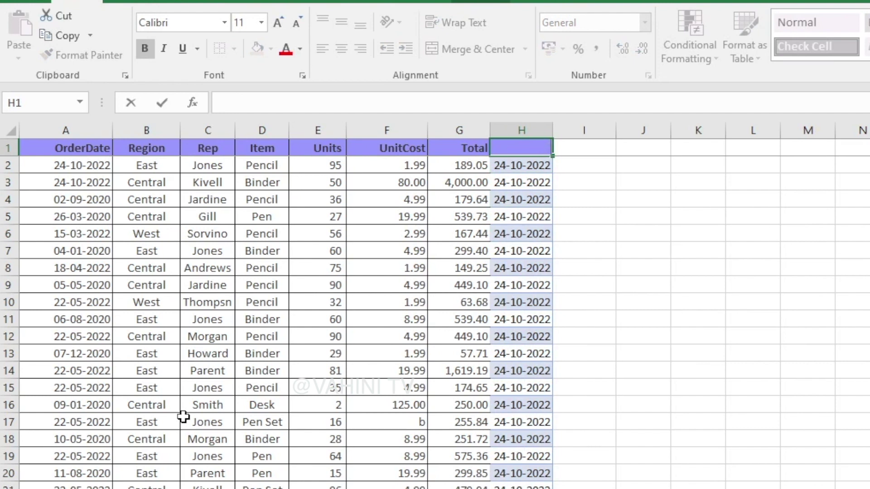
{"action": "type", "text": "ODAY"}
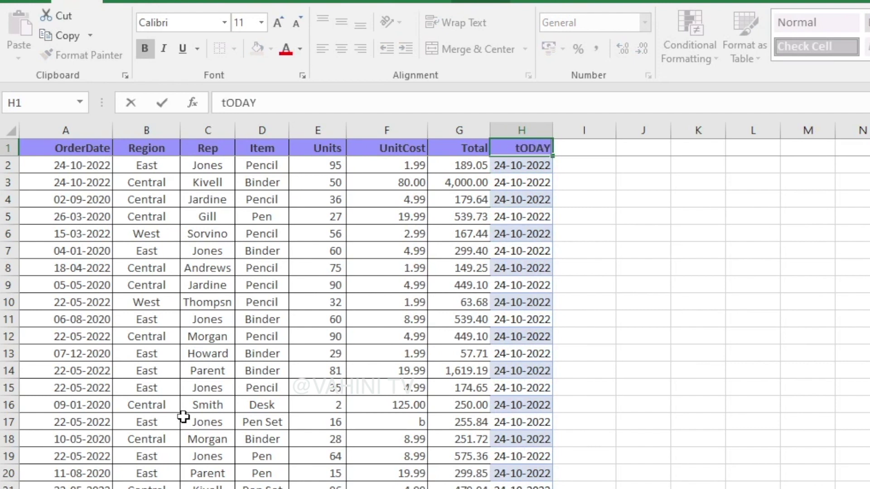
{"action": "key", "text": "Return"}
{"action": "key", "text": "F2"}
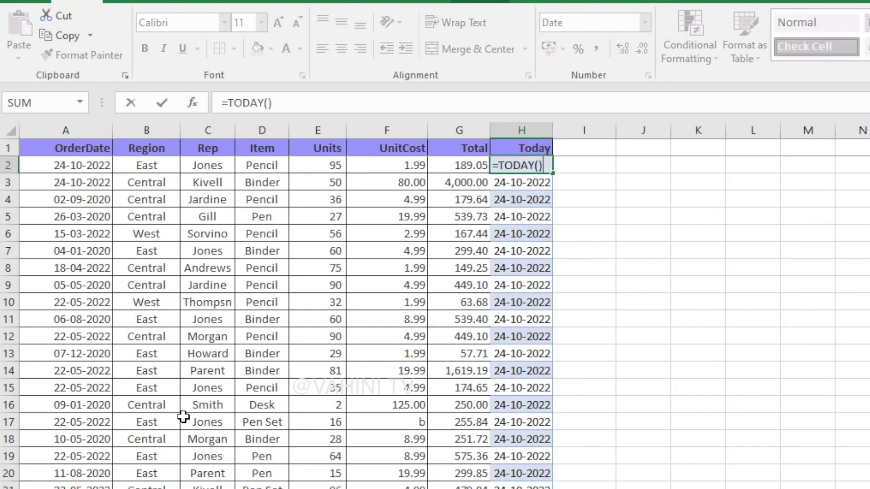
{"action": "key", "text": "Return"}
{"action": "key", "text": "F2"}
{"action": "key", "text": "Escape"}
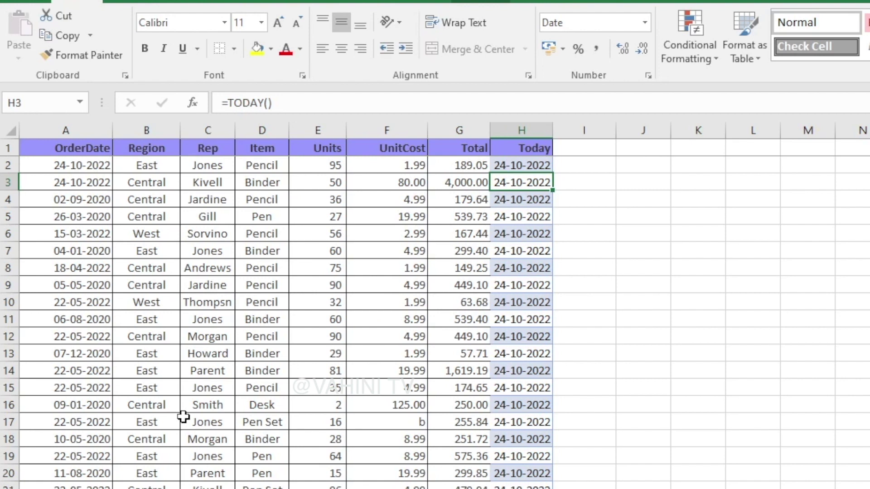
{"action": "key", "text": "Up"}
{"action": "key", "text": "Up"}
{"action": "key", "text": "Right"}
Head column I 'SL' and enter serial numbers 1 to 5 in I2:I6.
{"action": "type", "text": "SL"}
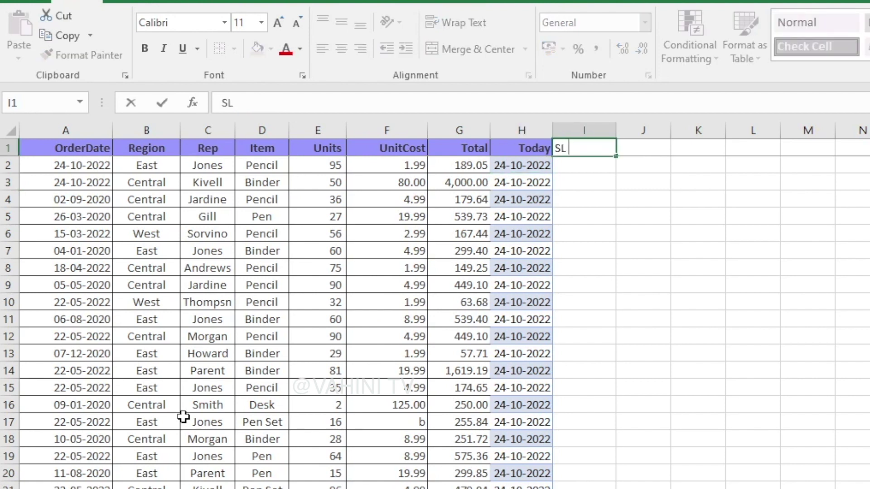
{"action": "key", "text": "Return"}
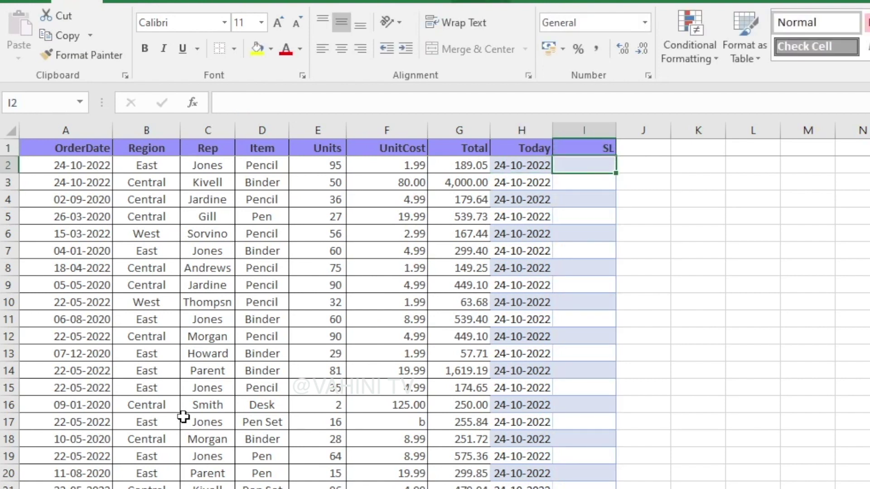
{"action": "type", "text": "1"}
{"action": "key", "text": "Return"}
{"action": "type", "text": "2"}
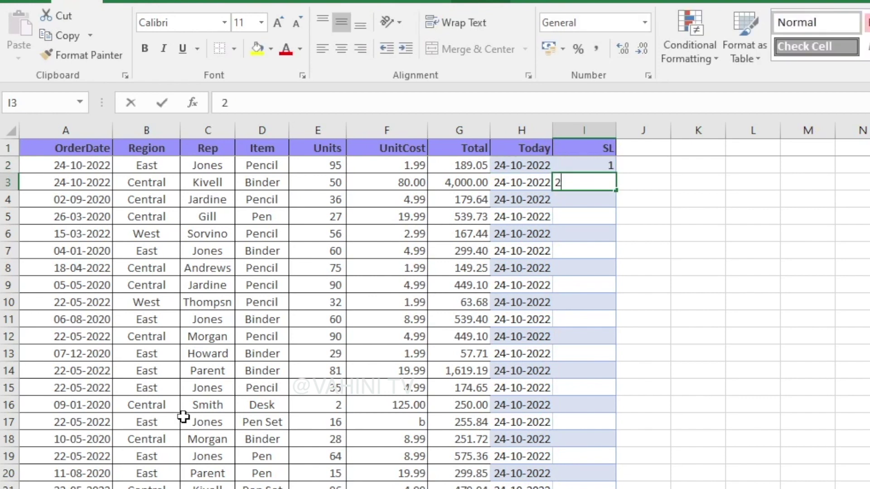
{"action": "key", "text": "Return"}
{"action": "type", "text": "3"}
{"action": "key", "text": "Return"}
{"action": "type", "text": "4"}
{"action": "key", "text": "Return"}
{"action": "type", "text": "5"}
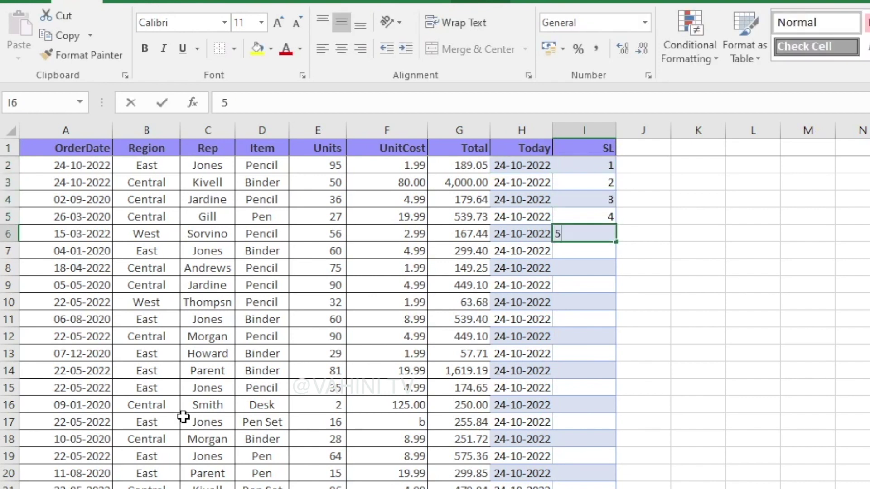
{"action": "key", "text": "Return"}
Re-enter 1 in I2 and select the extra 4 and 5 values in I5:I6.
{"action": "key", "text": "Up"}
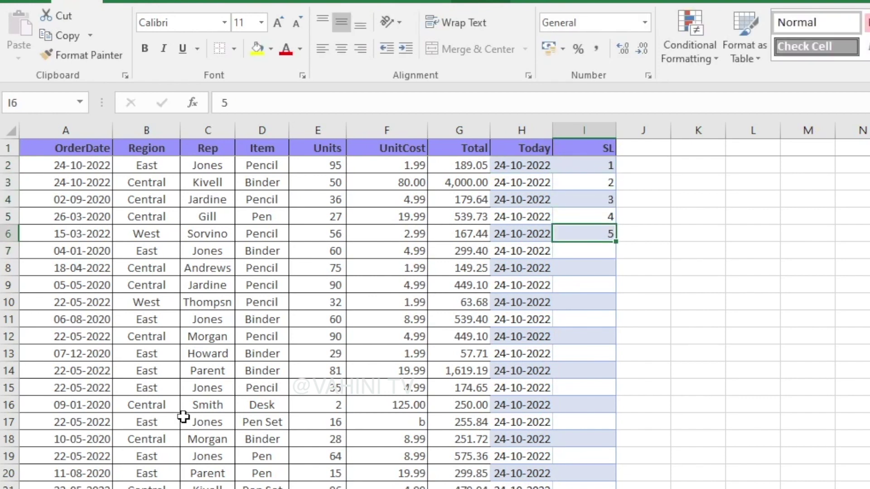
{"action": "key", "text": "Left"}
{"action": "key", "text": "ctrl+Down"}
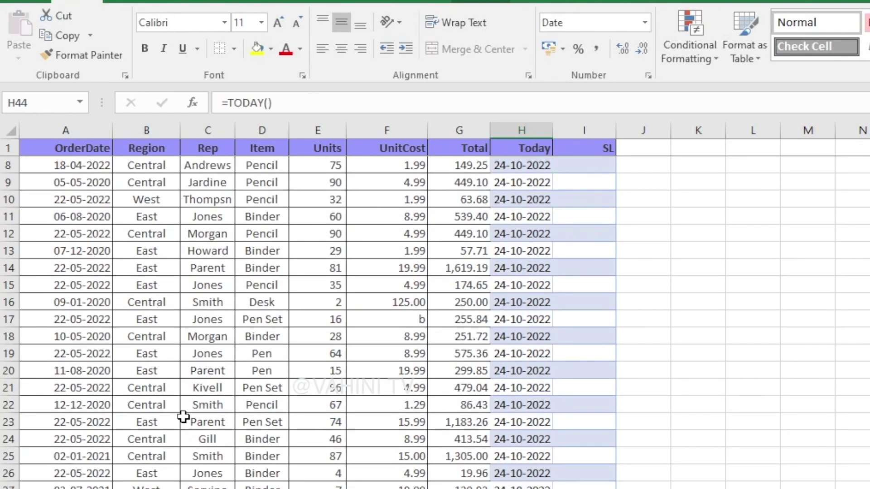
{"action": "key", "text": "Up"}
{"action": "key", "text": "ctrl+Up"}
{"action": "key", "text": "Down"}
{"action": "key", "text": "Right"}
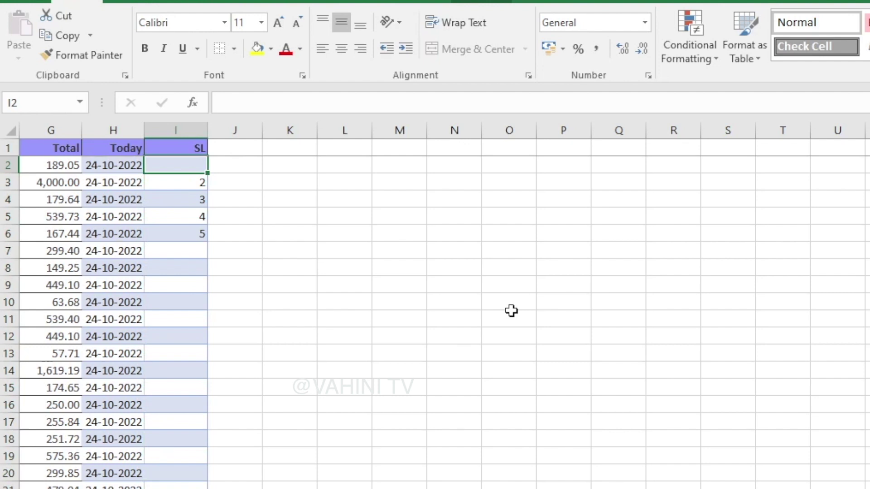
{"action": "type", "text": "1"}
{"action": "key", "text": "Return"}
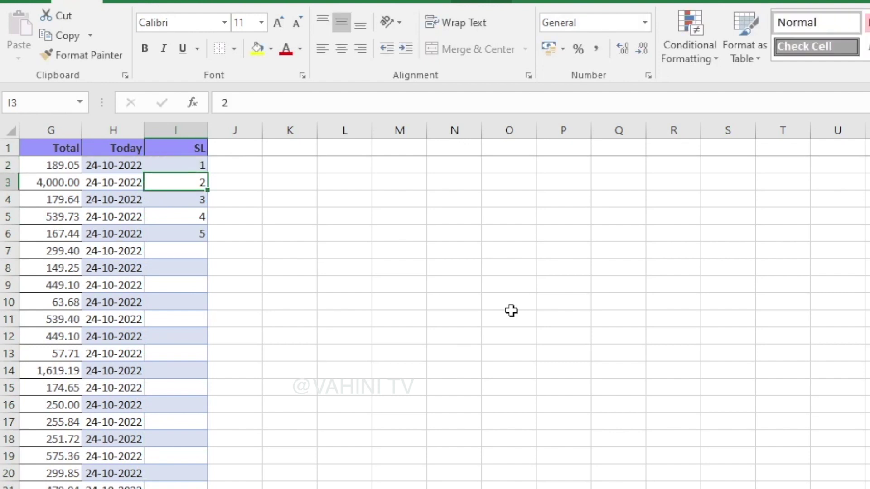
{"action": "key", "text": "Down"}
{"action": "key", "text": "Down"}
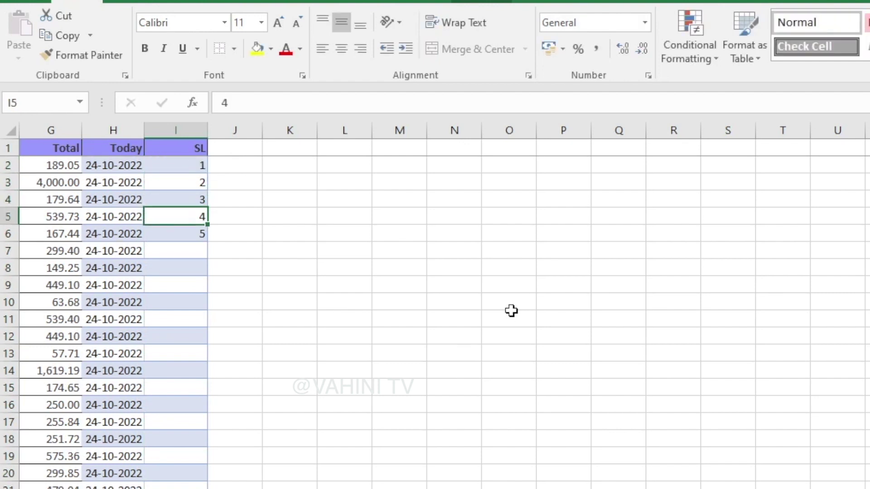
{"action": "key", "text": "shift+Down"}
Clear the trial 4 and 5 values and select the SL column from the last table row up.
{"action": "key", "text": "Delete"}
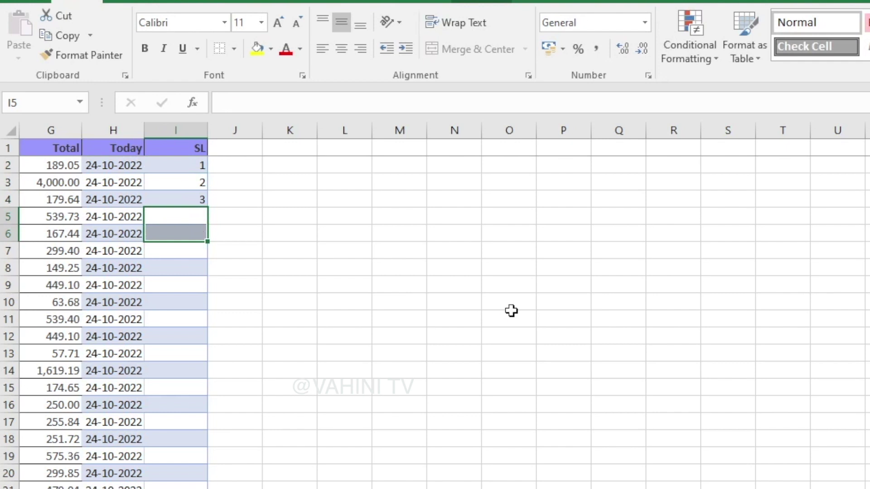
{"action": "key", "text": "Up"}
{"action": "key", "text": "Up"}
{"action": "key", "text": "Up"}
{"action": "key", "text": "Left"}
{"action": "key", "text": "ctrl+Down"}
{"action": "key", "text": "Right"}
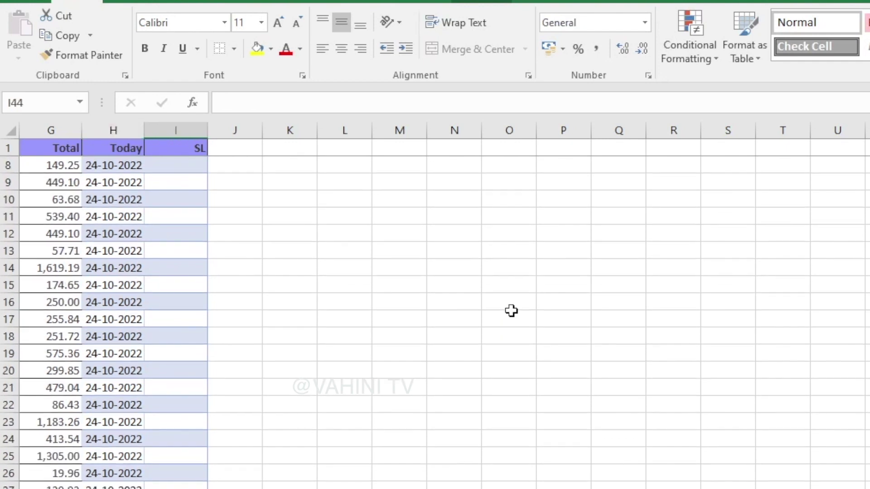
{"action": "key", "text": "ctrl+shift+Up"}
{"action": "key", "text": "ctrl+shift+Up"}
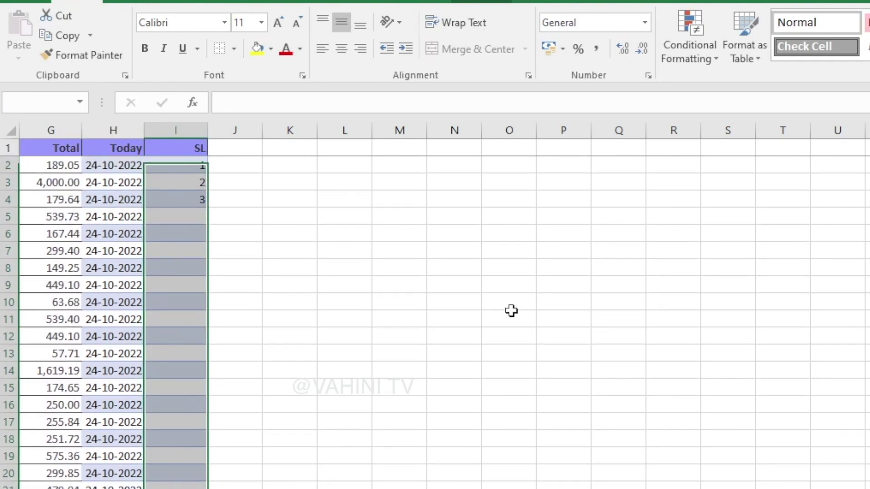
Fill the selected SL cells as a Linear series with step 1, numbering records 1 through 43.
{"action": "key", "text": "alt+e"}
{"action": "key", "text": "i"}
{"action": "key", "text": "s"}
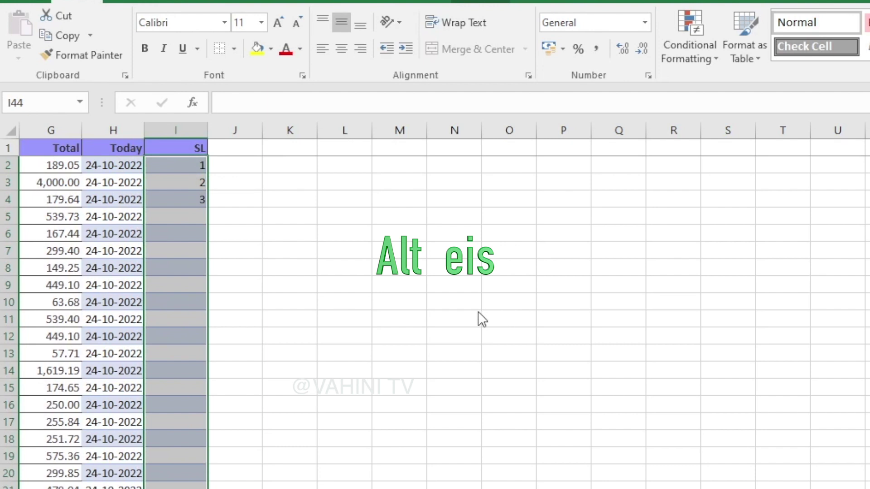
{"action": "key", "text": "Return"}
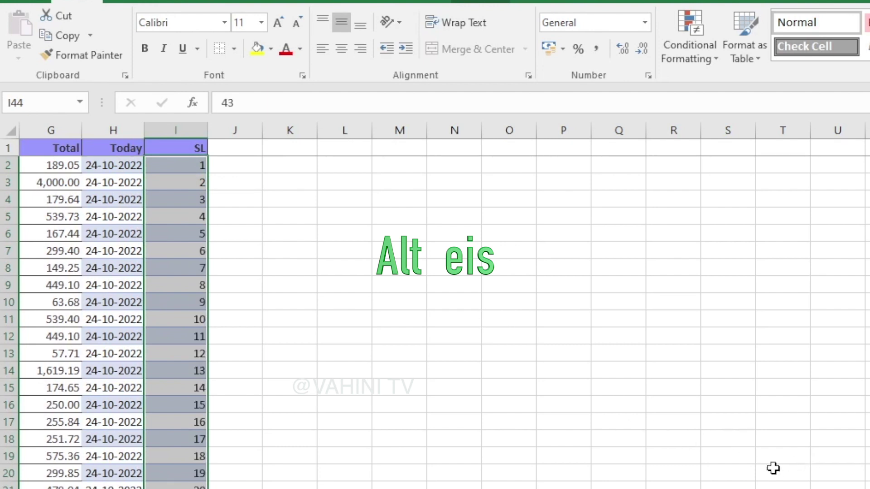
{"action": "scroll", "coordinate": [127, 390], "scroll_direction": "down", "scroll_amount": 5}
{"action": "scroll", "coordinate": [140, 395], "scroll_direction": "down", "scroll_amount": 1}
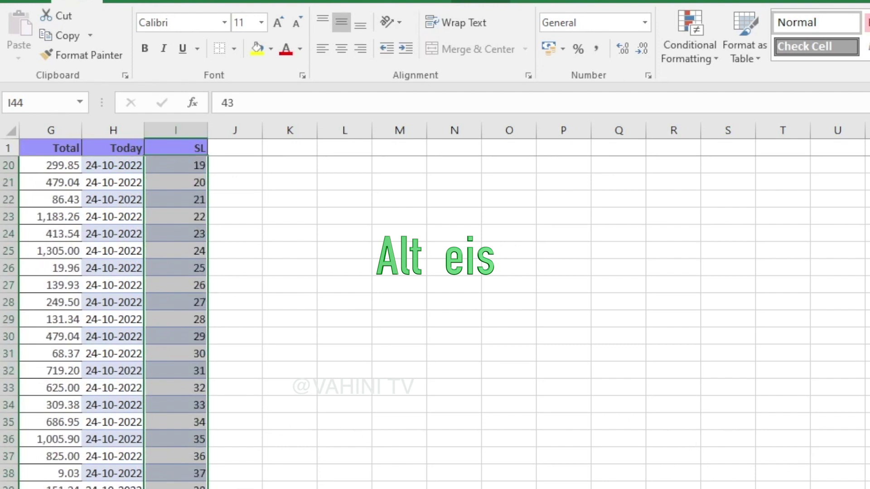
{"action": "scroll", "coordinate": [191, 474], "scroll_direction": "up", "scroll_amount": 4}
{"action": "scroll", "coordinate": [190, 473], "scroll_direction": "up", "scroll_amount": 2}
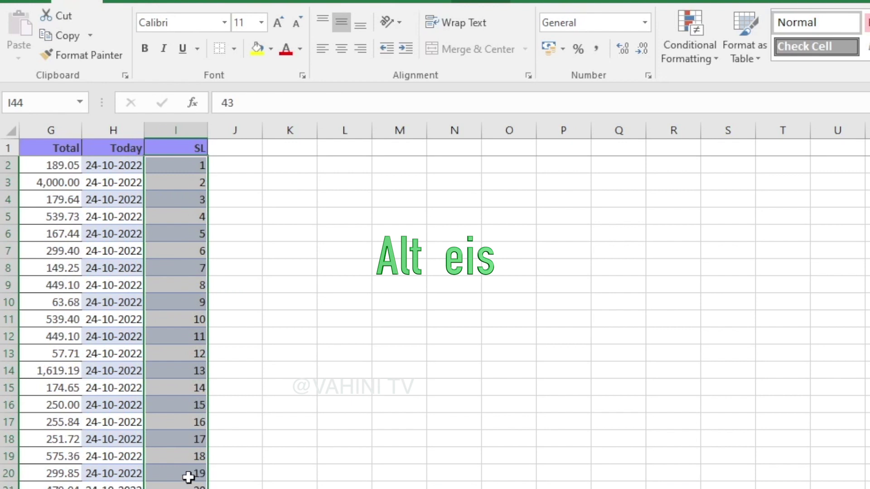
{"action": "left_click", "coordinate": [227, 164]}
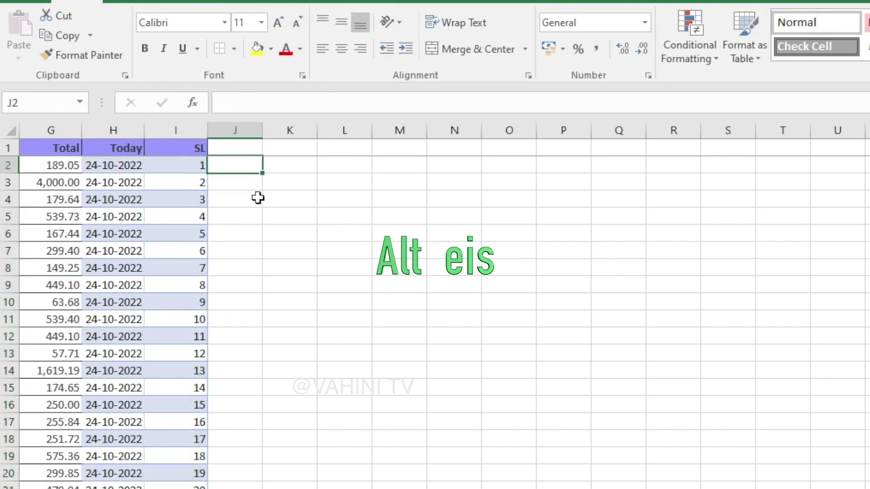
{"action": "key", "text": "Left"}
{"action": "key", "text": "ctrl+shift+Down"}
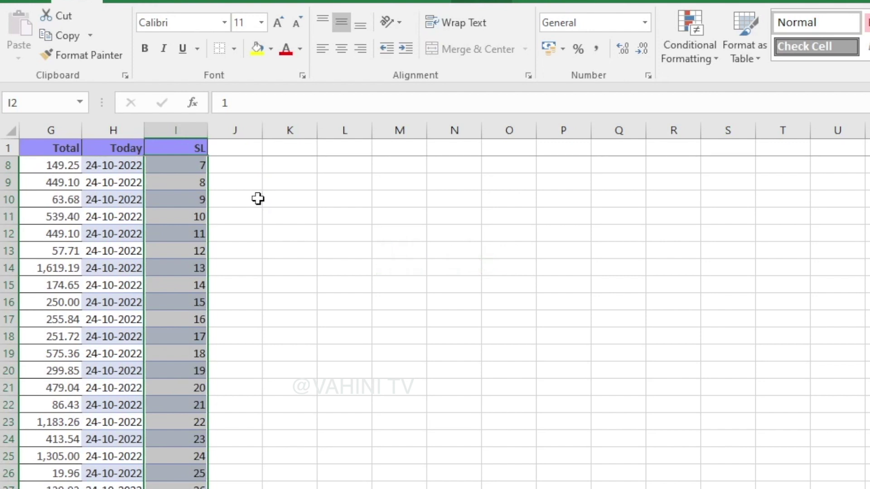
{"action": "key", "text": "Delete"}
{"action": "key", "text": "Up"}
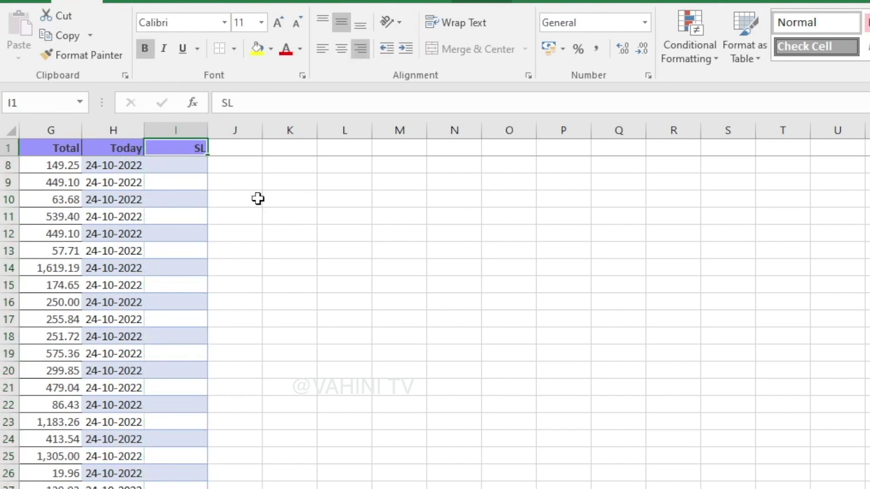
{"action": "key", "text": "Down"}
{"action": "type", "text": "1"}
{"action": "key", "text": "Return"}
{"action": "type", "text": "2"}
{"action": "key", "text": "Return"}
{"action": "type", "text": "3"}
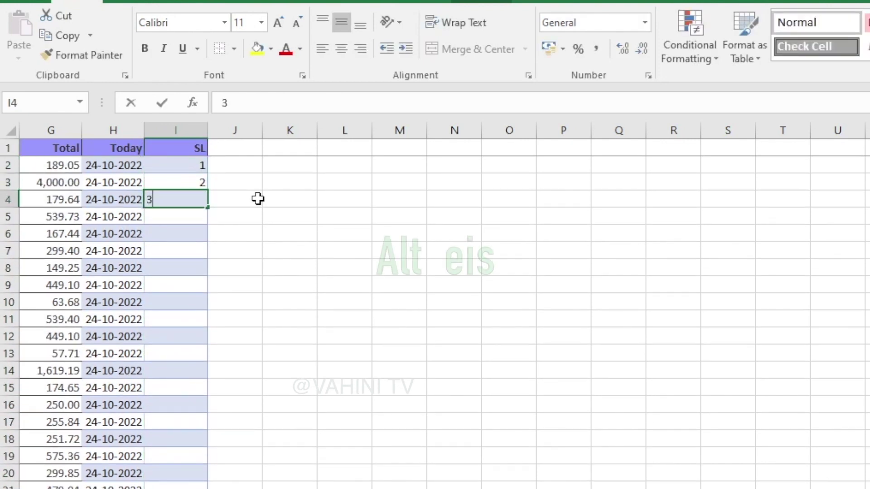
{"action": "key", "text": "Return"}
{"action": "key", "text": "Left"}
{"action": "key", "text": "ctrl+Up"}
{"action": "key", "text": "Down"}
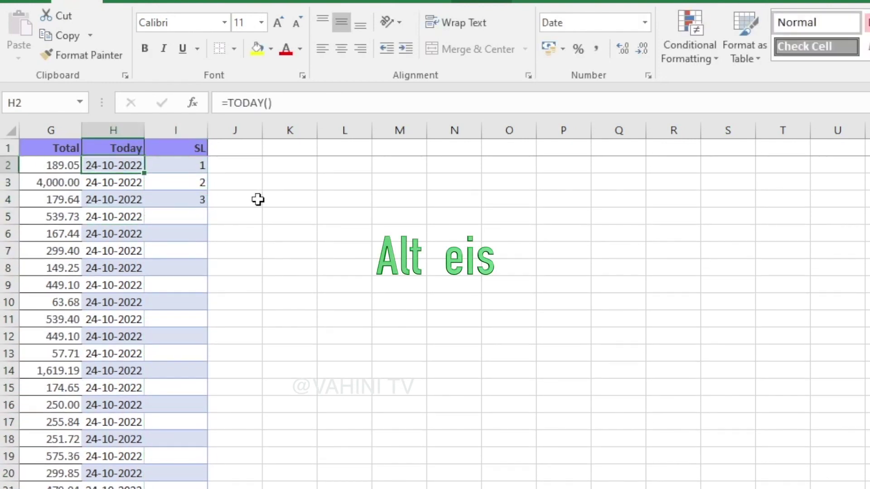
{"action": "key", "text": "ctrl+Down"}
{"action": "key", "text": "Right"}
{"action": "key", "text": "ctrl+shift+Up"}
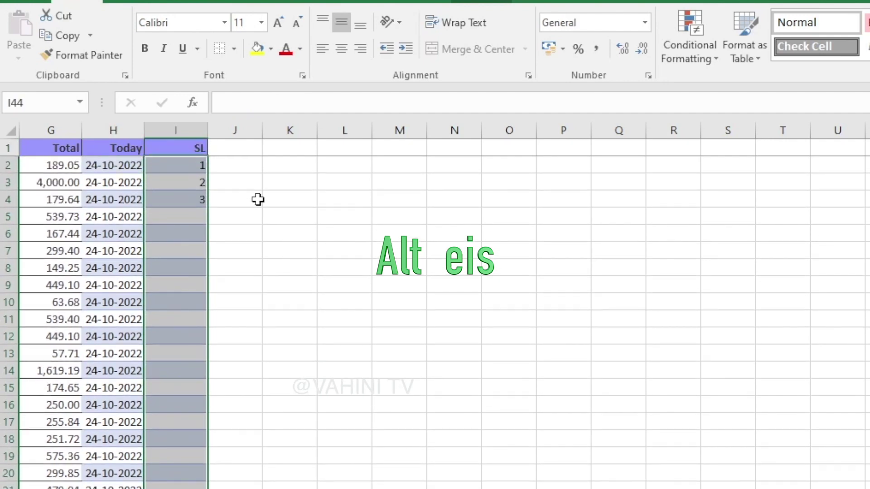
{"action": "key", "text": "alt"}
{"action": "key", "text": "e"}
{"action": "key", "text": "Return"}
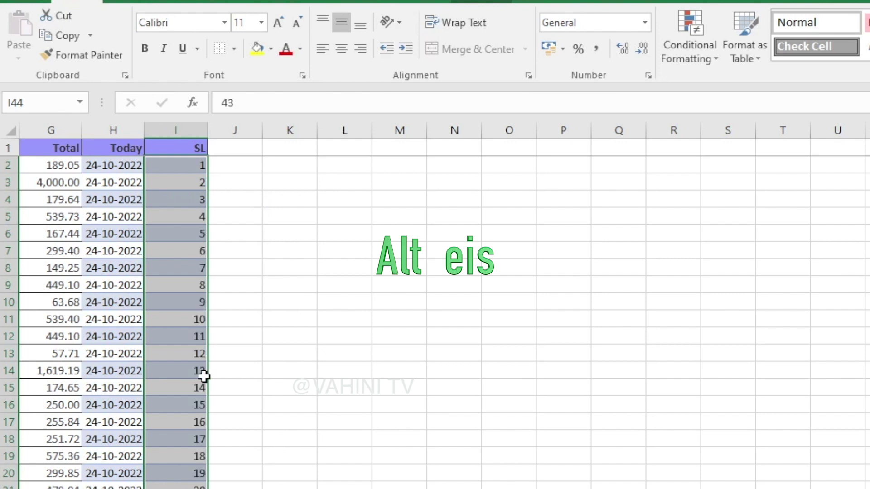
{"action": "scroll", "coordinate": [183, 437], "scroll_direction": "down", "scroll_amount": 4}
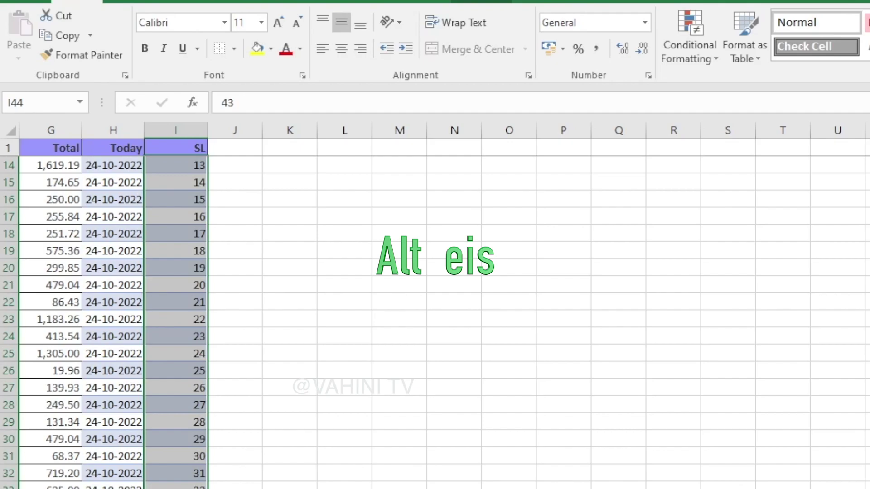
{"action": "key", "text": "Home"}
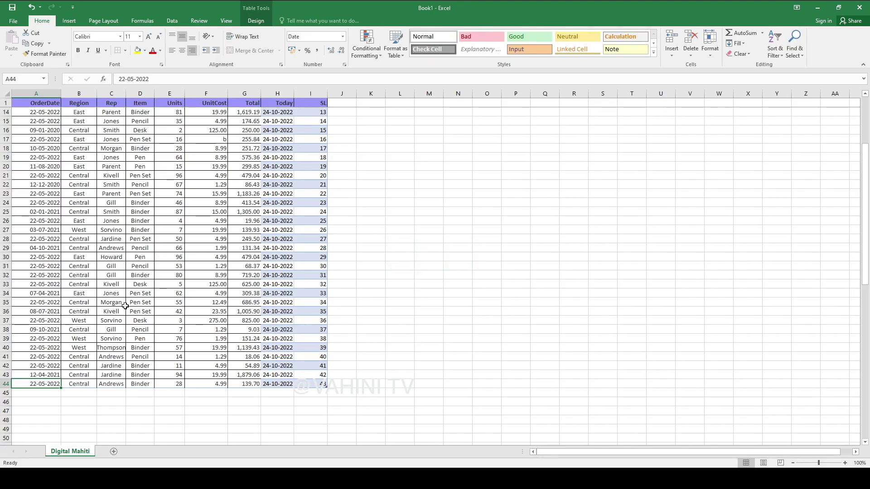